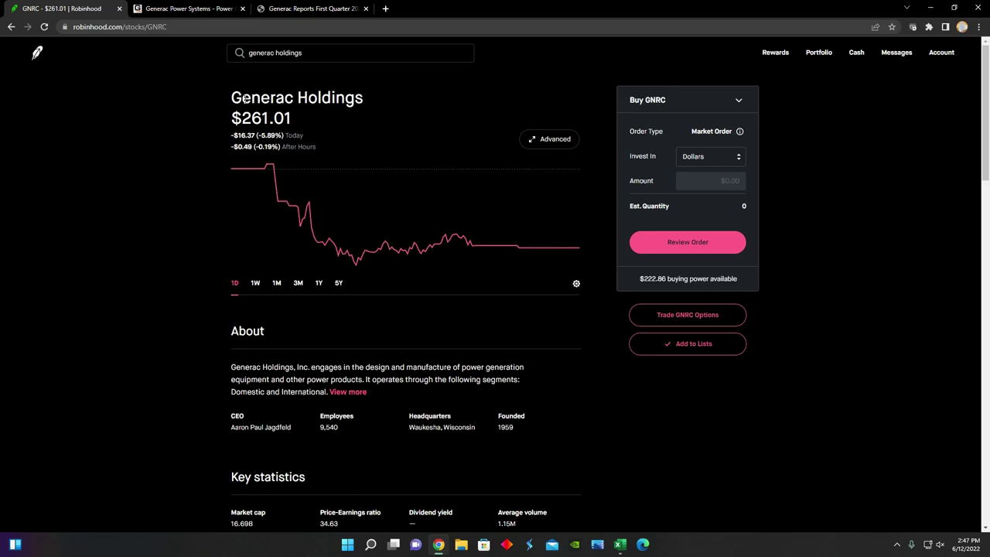
Expand the full Generac Holdings company description in Robinhood's About section
left_click_drag(231, 99, 325, 98)
left_click(327, 98)
left_click(345, 392)
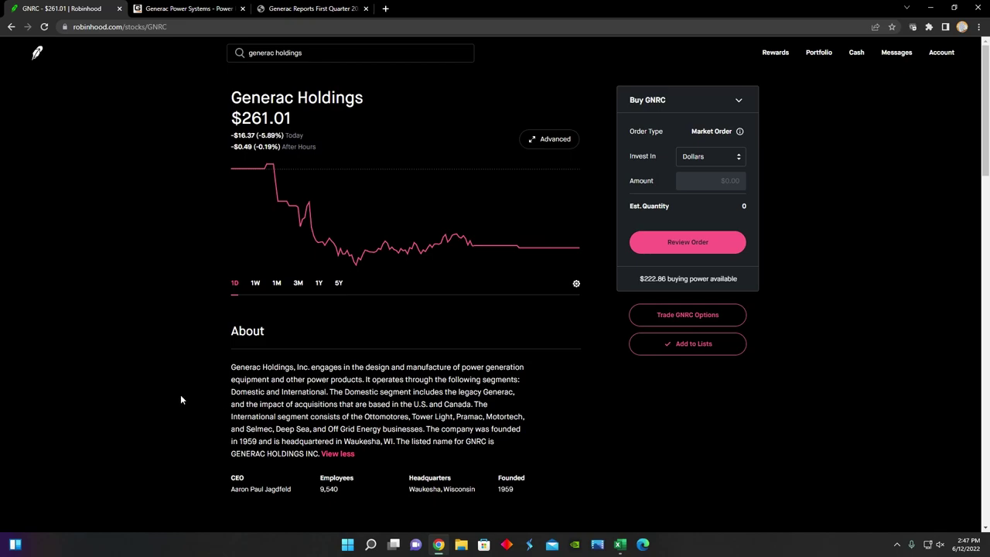
Browse the generac.com homepage categories, then return to the GNRC $261.01 Robinhood page
left_click(186, 8)
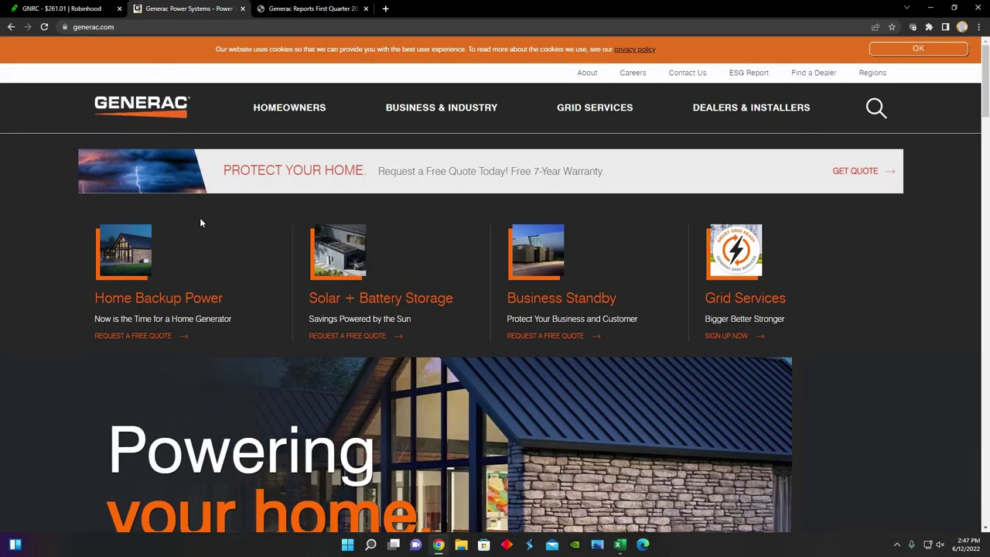
scroll(813, 262, "down", 3)
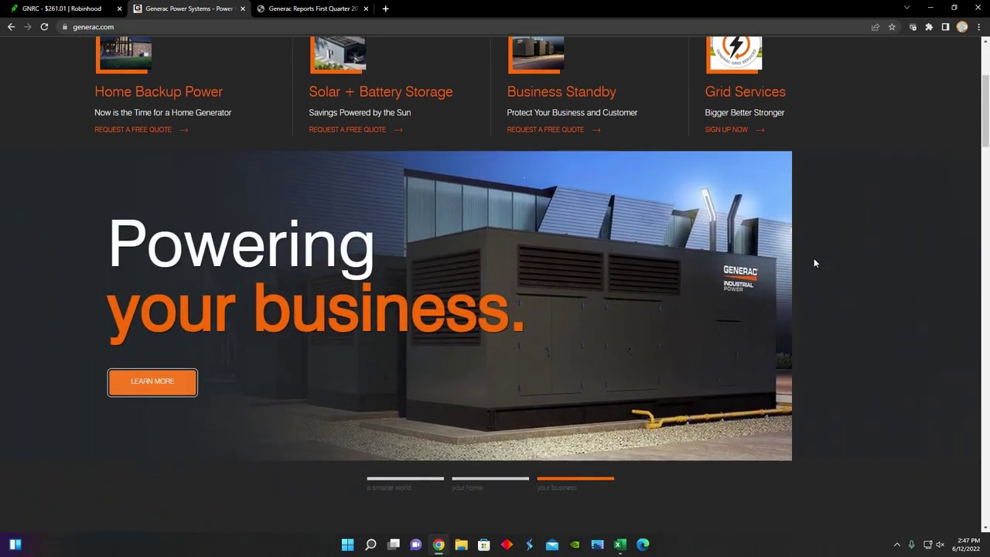
scroll(813, 263, "down", 1)
scroll(813, 263, "up", 1)
scroll(777, 259, "down", 3)
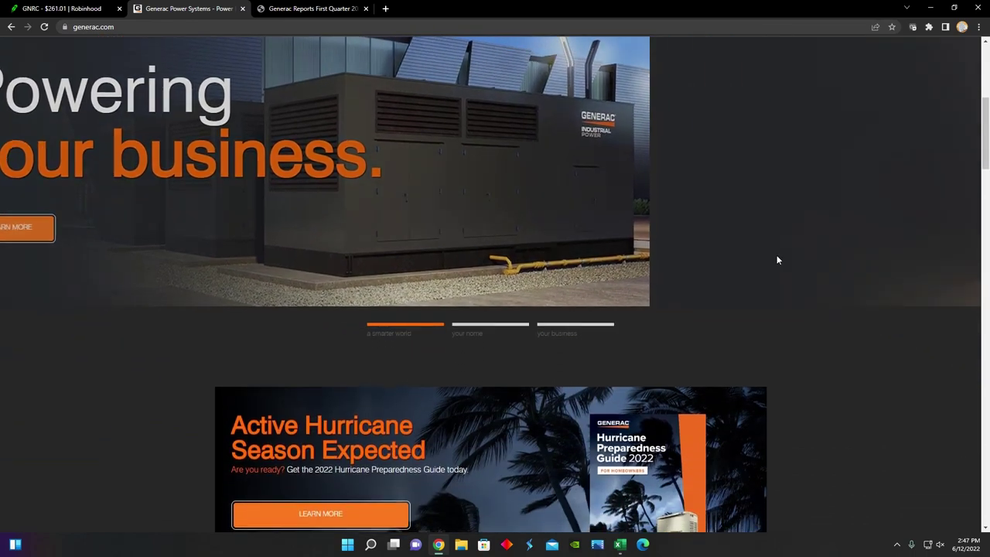
scroll(775, 255, "down", 3)
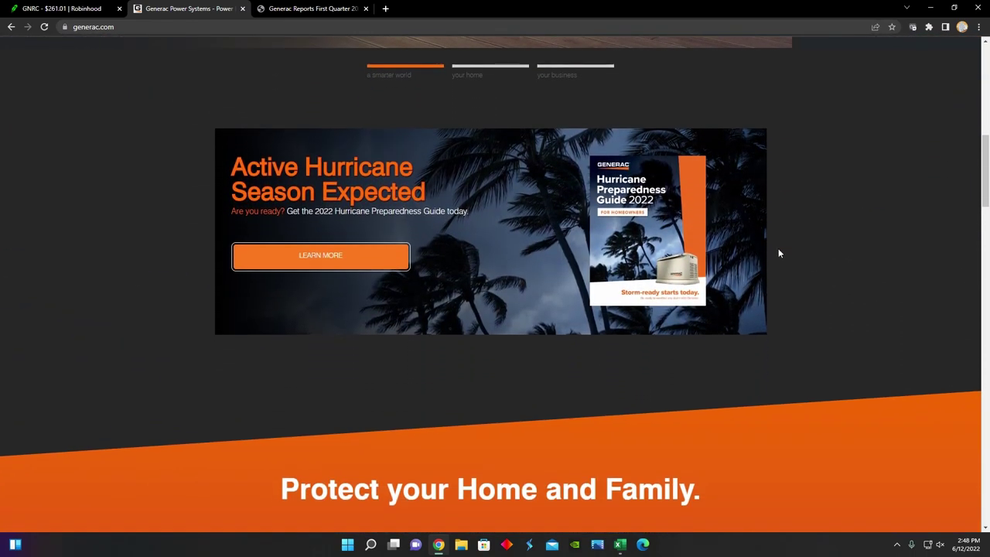
scroll(777, 251, "down", 2)
scroll(777, 253, "up", 8)
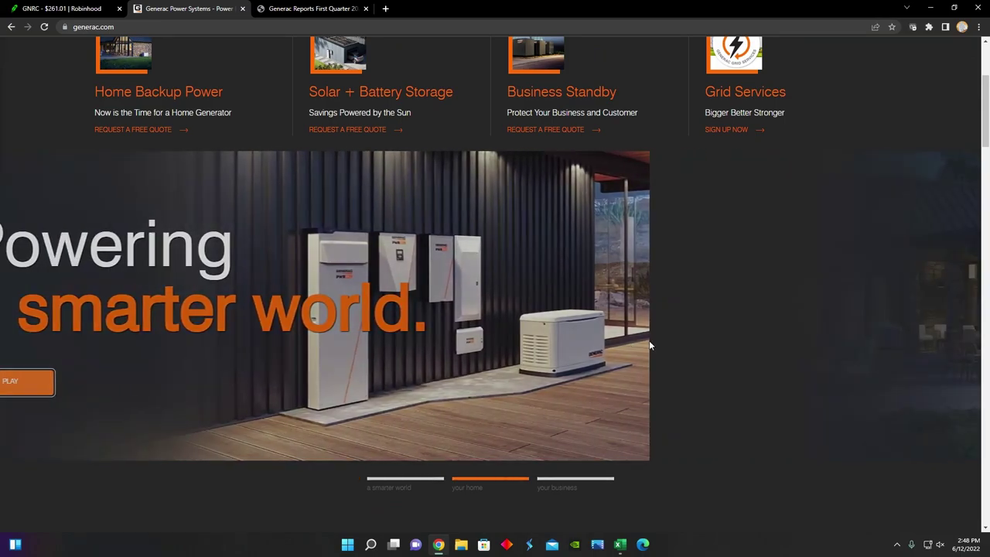
scroll(651, 337, "up", 2)
scroll(651, 340, "up", 1)
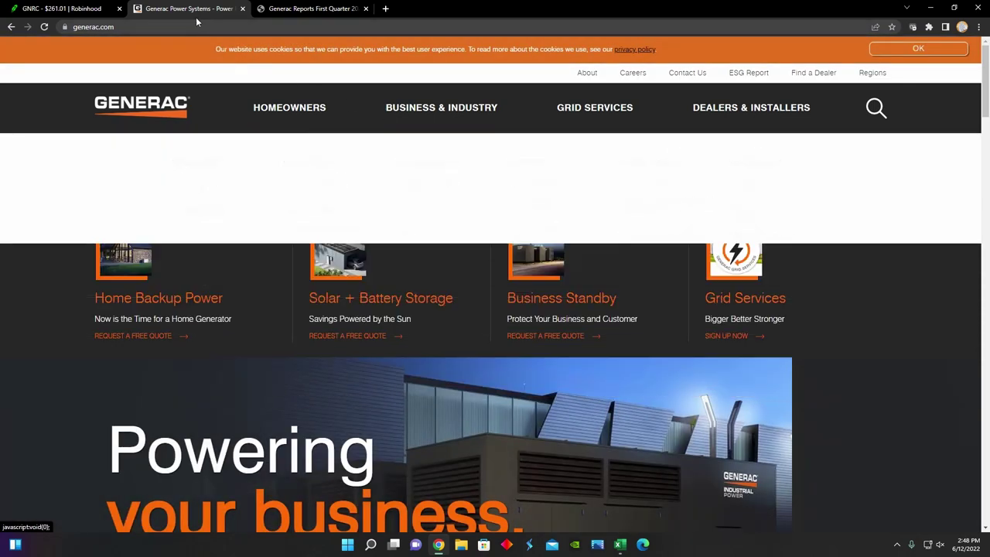
left_click(49, 6)
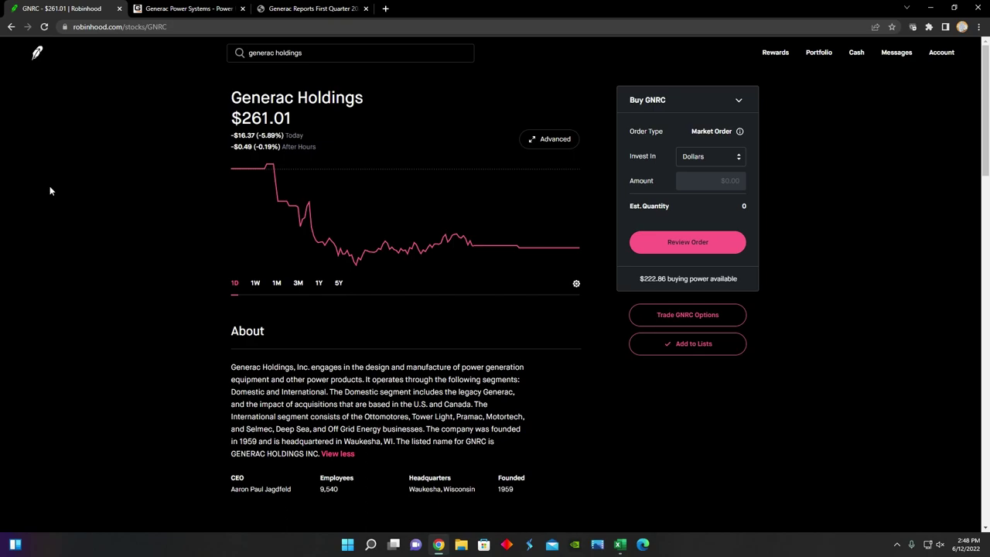
left_click(341, 283)
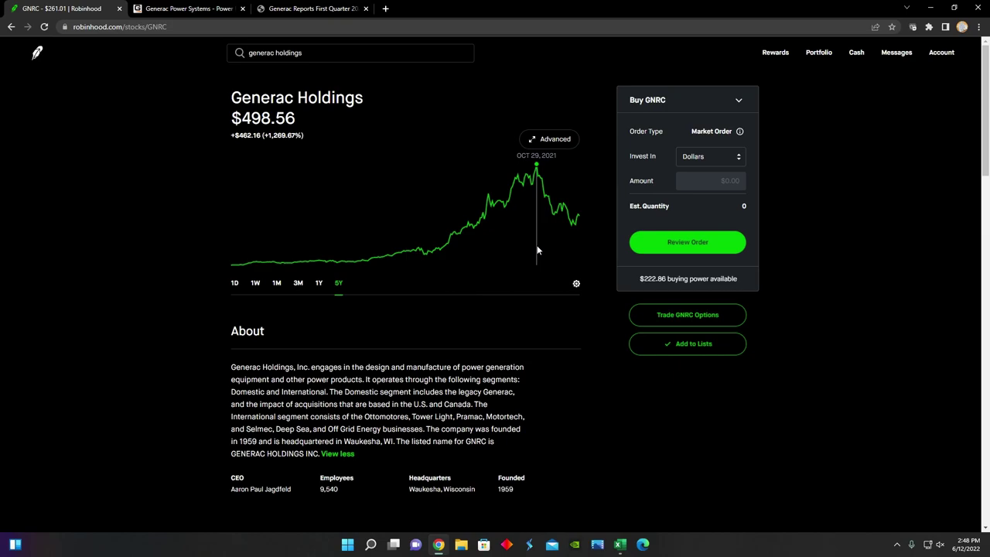
left_click(318, 284)
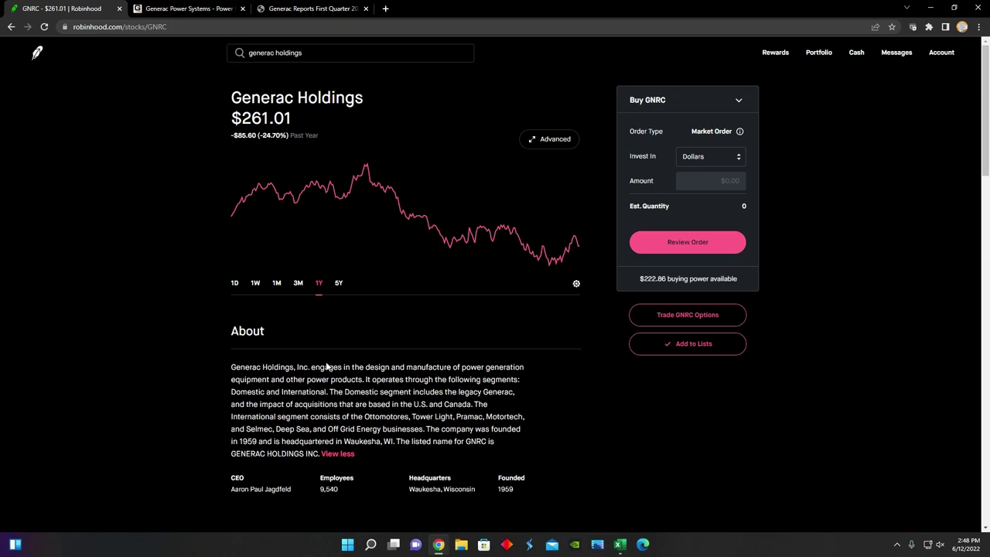
left_click(303, 291)
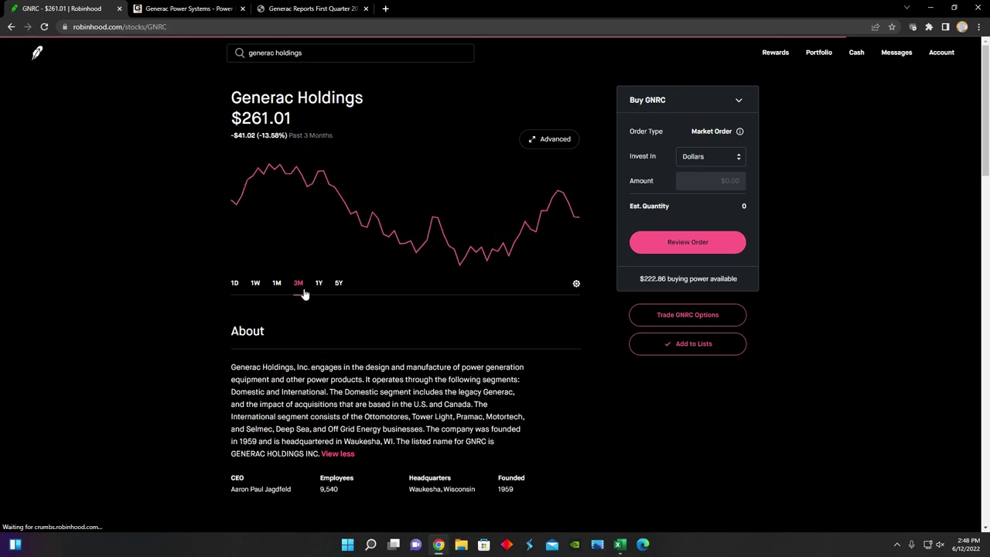
left_click(277, 283)
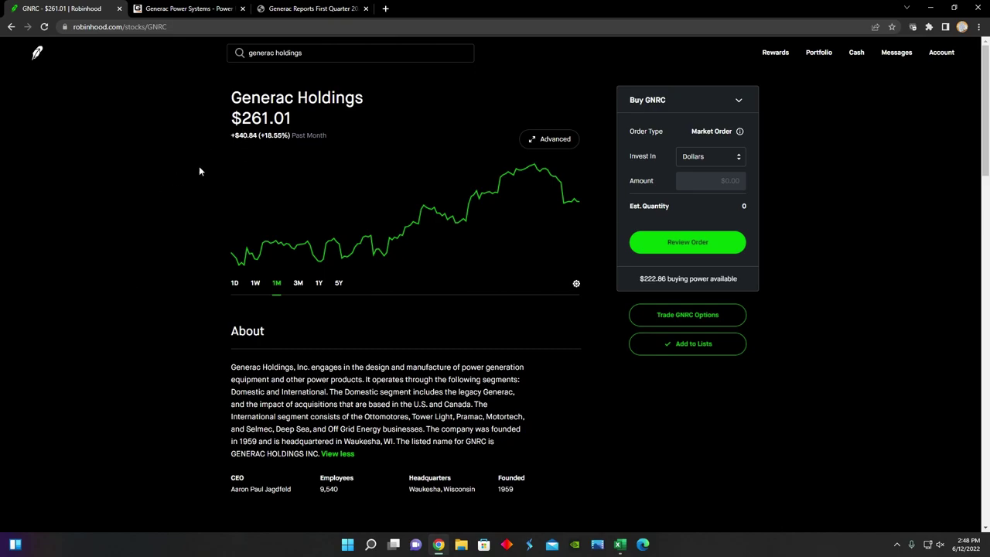
left_click(299, 285)
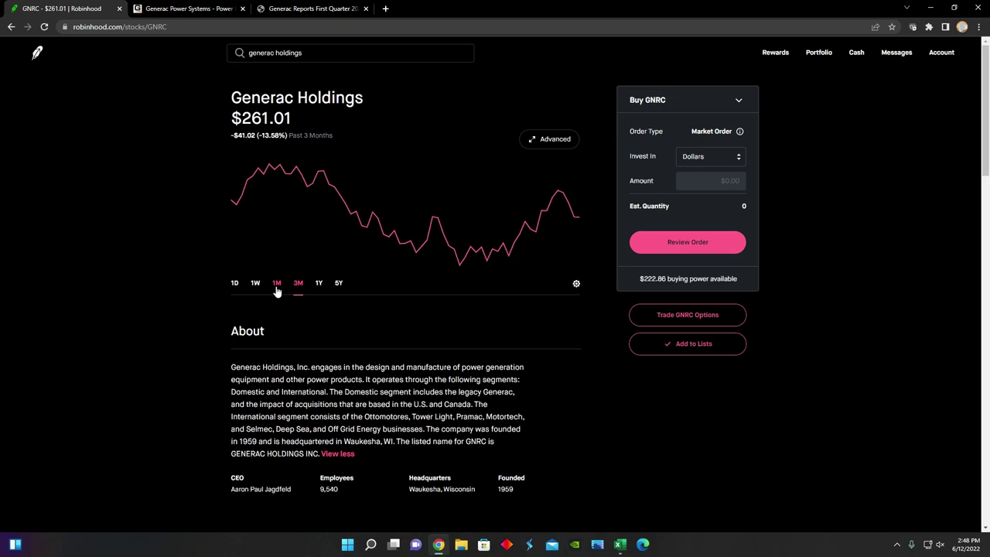
left_click(276, 284)
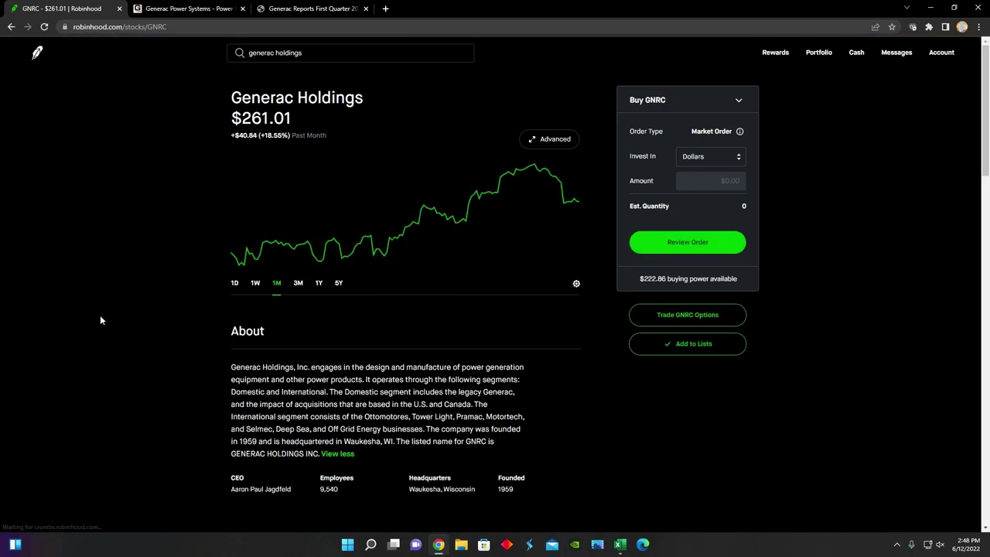
left_click(234, 284)
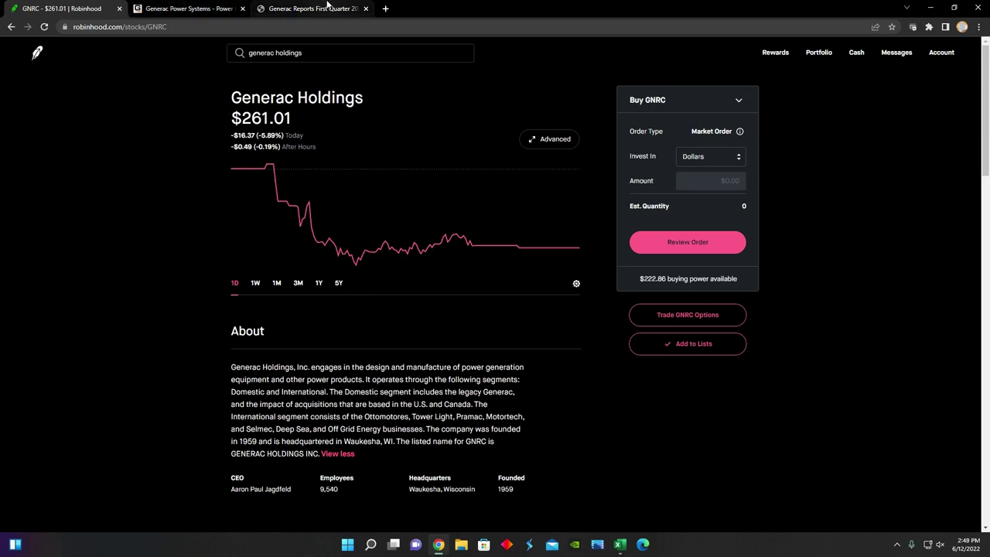
Review the income statement on page 4 of the Generac Q1 2022 results PDF
left_click(328, 8)
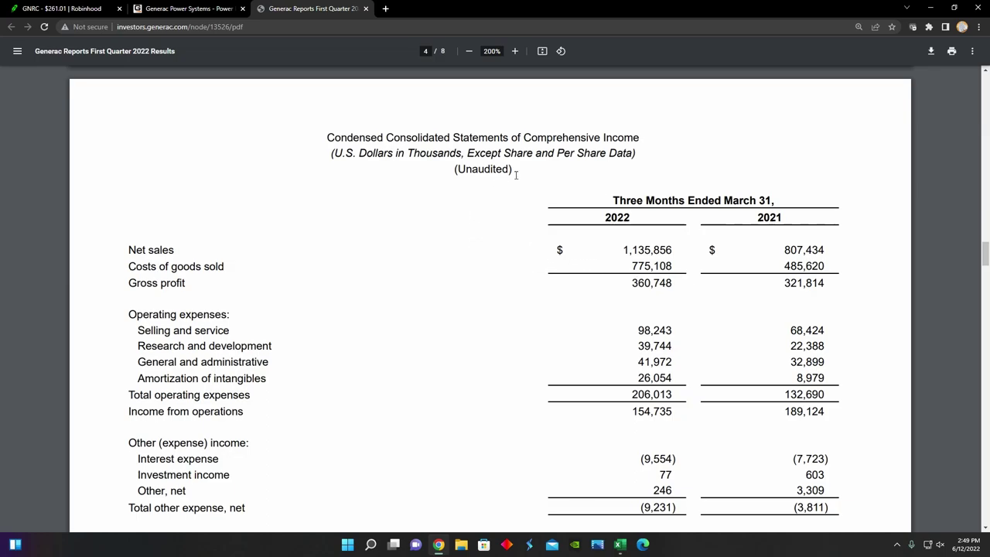
scroll(516, 174, "down", 1)
scroll(819, 283, "up", 1)
scroll(696, 263, "down", 1)
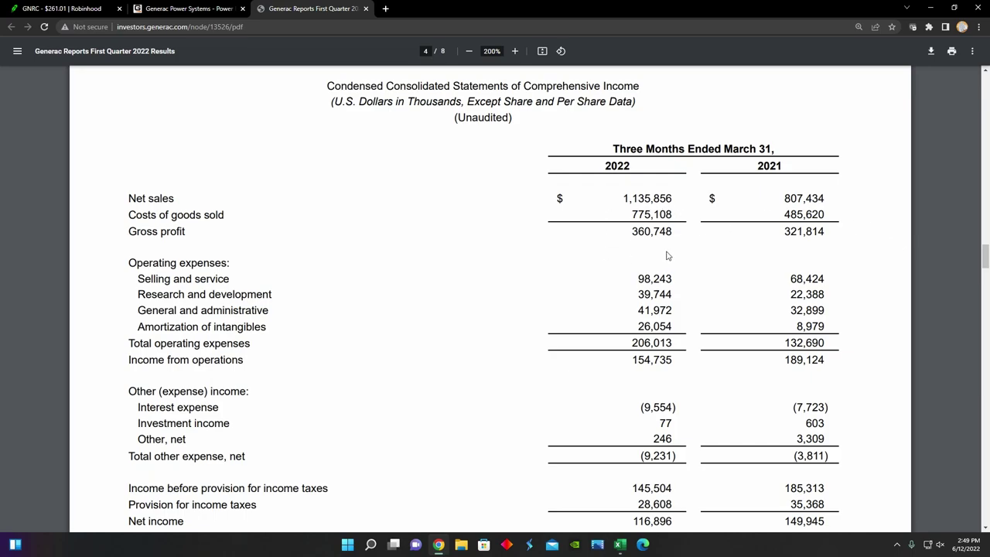
scroll(667, 255, "down", 1)
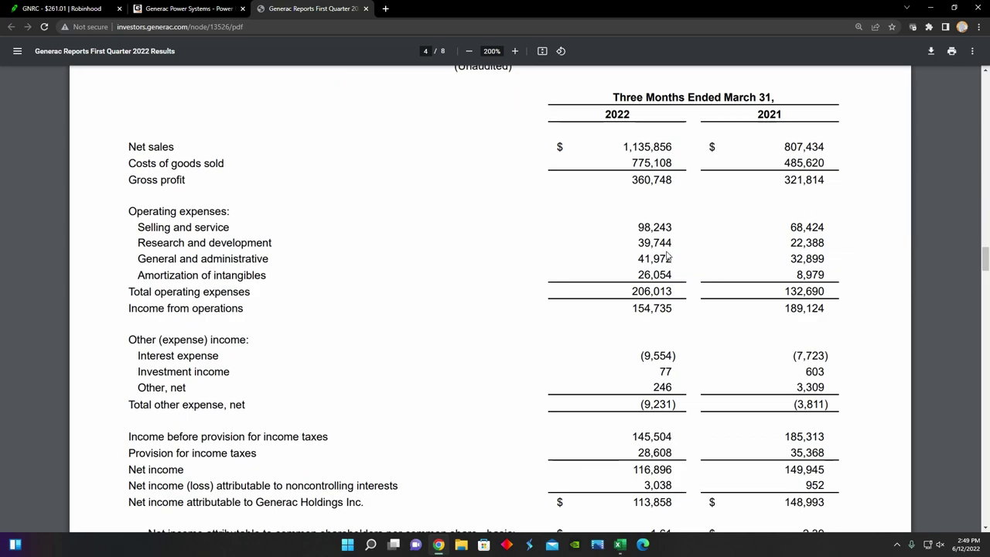
scroll(667, 255, "up", 1)
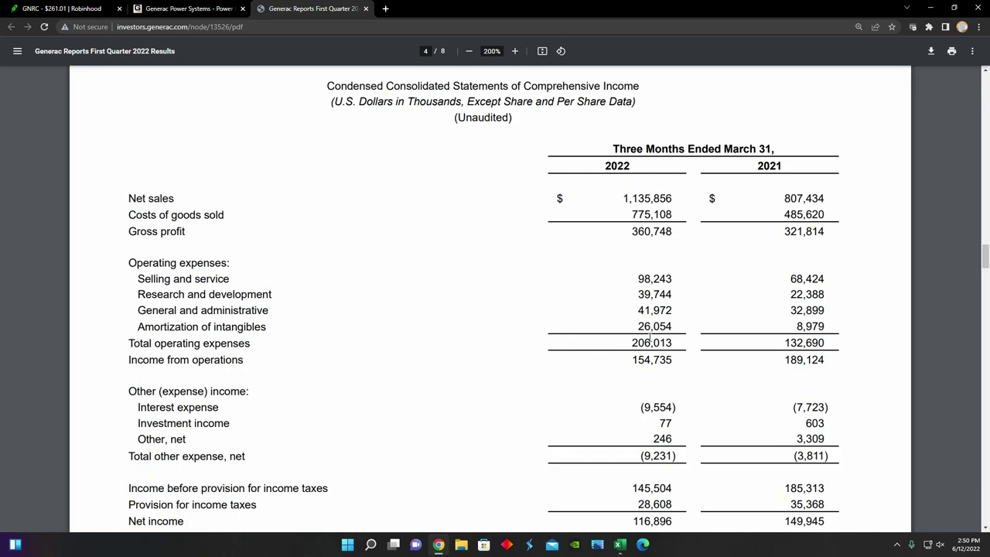
scroll(665, 319, "down", 1)
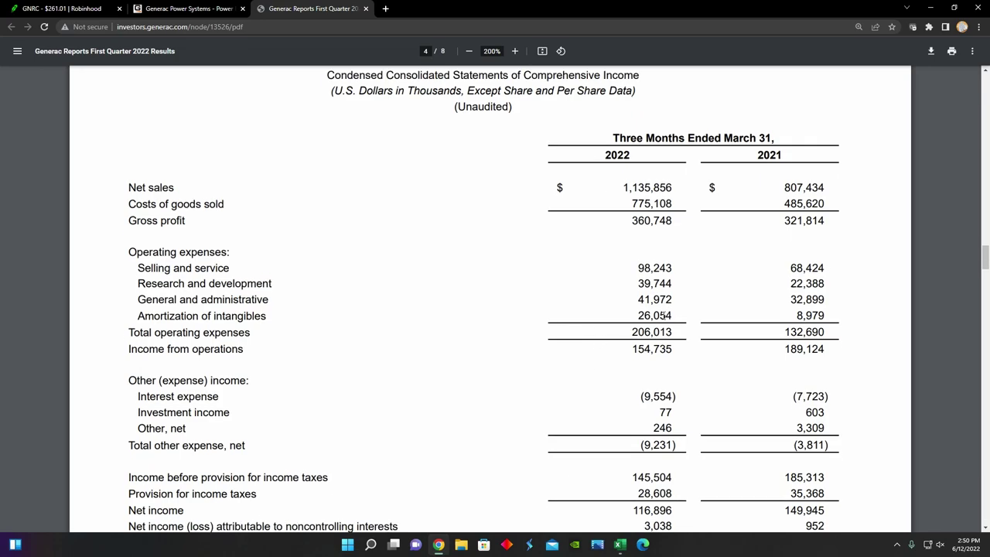
scroll(634, 167, "up", 1)
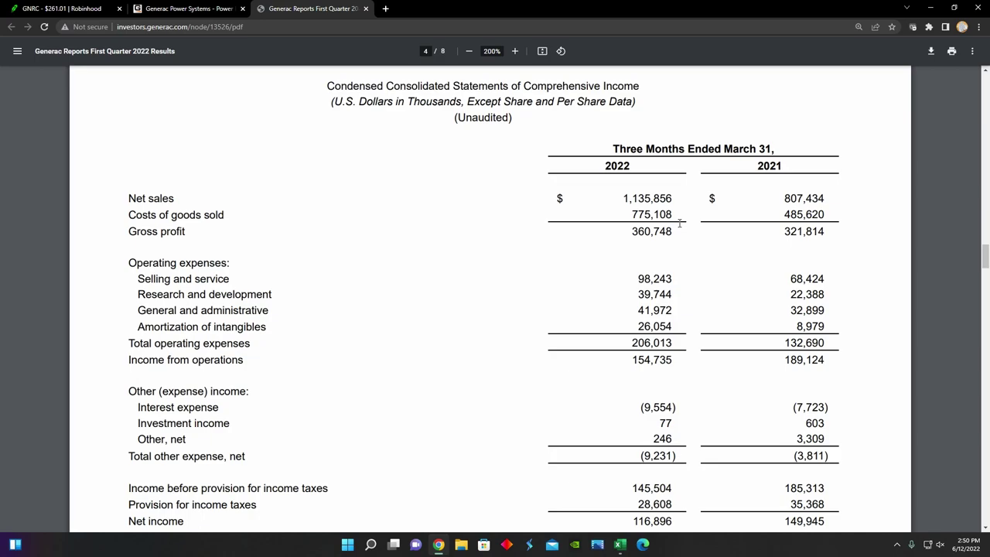
Browse generac.com's hero slides down to the 2022 Hurricane Preparedness Guide and home-protection sections
left_click(204, 7)
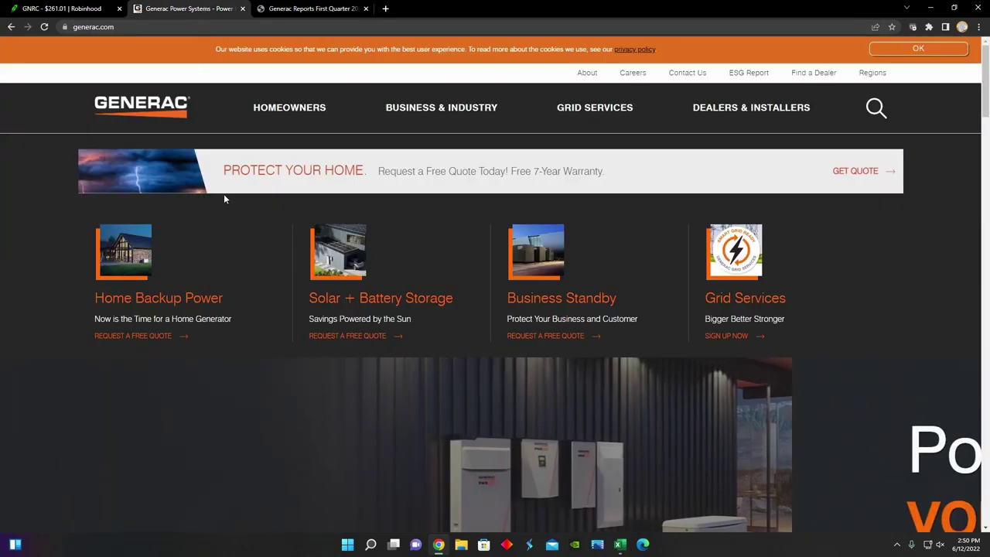
scroll(228, 201, "down", 3)
scroll(488, 420, "down", 3)
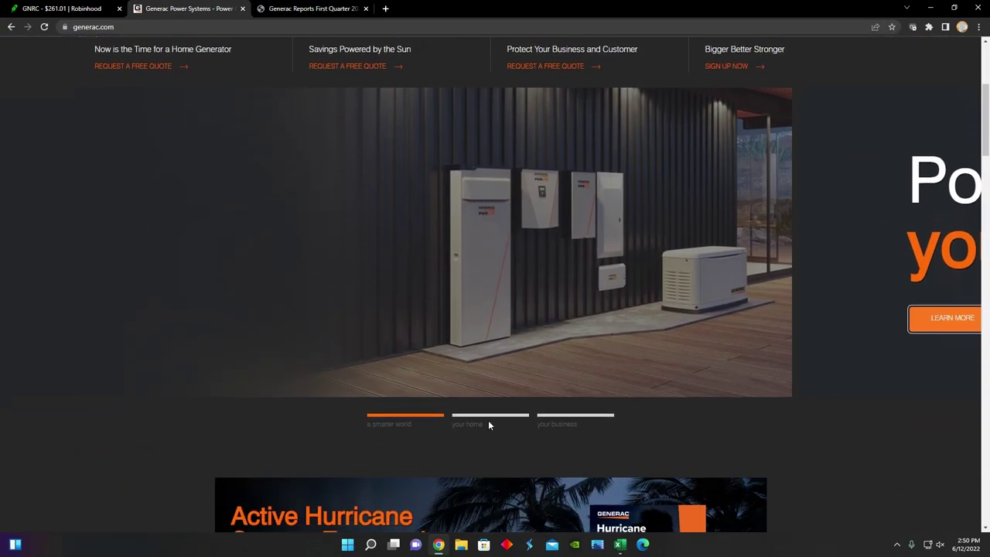
scroll(554, 296, "up", 2)
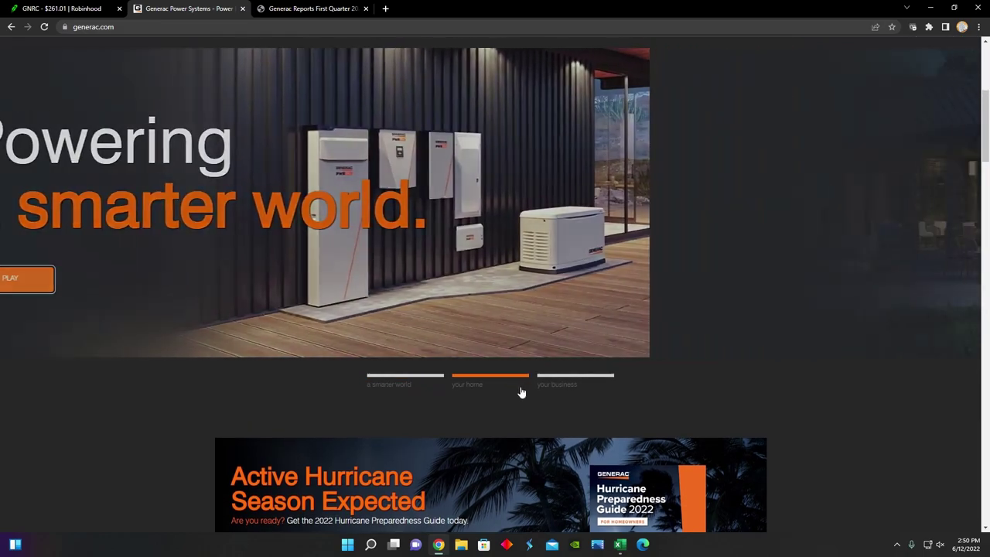
scroll(574, 253, "up", 2)
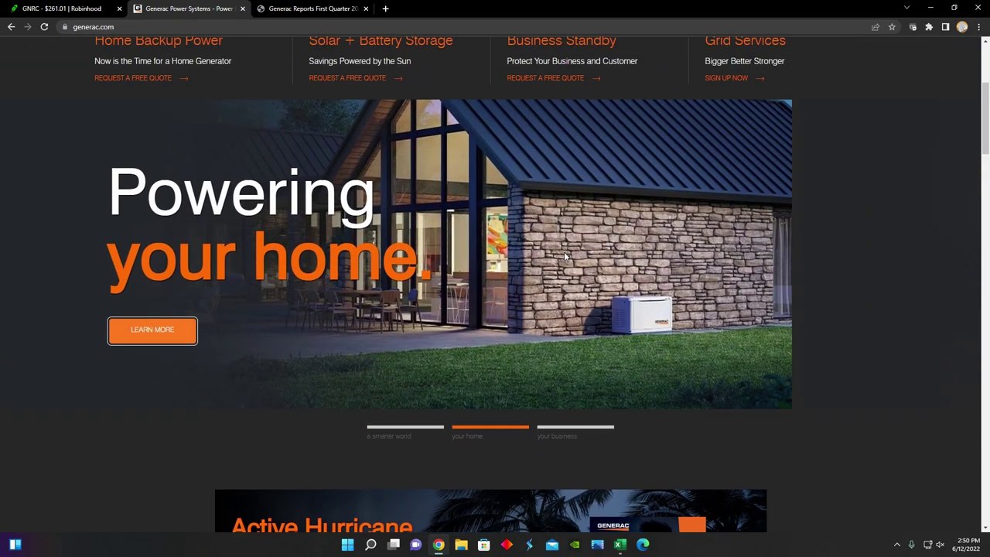
scroll(564, 256, "down", 8)
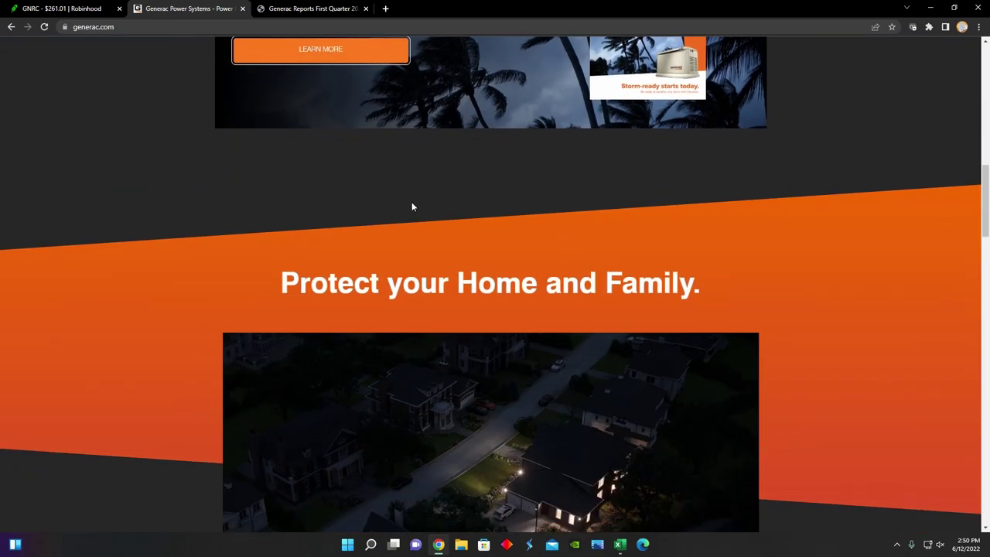
scroll(431, 284, "down", 2)
scroll(543, 273, "down", 1)
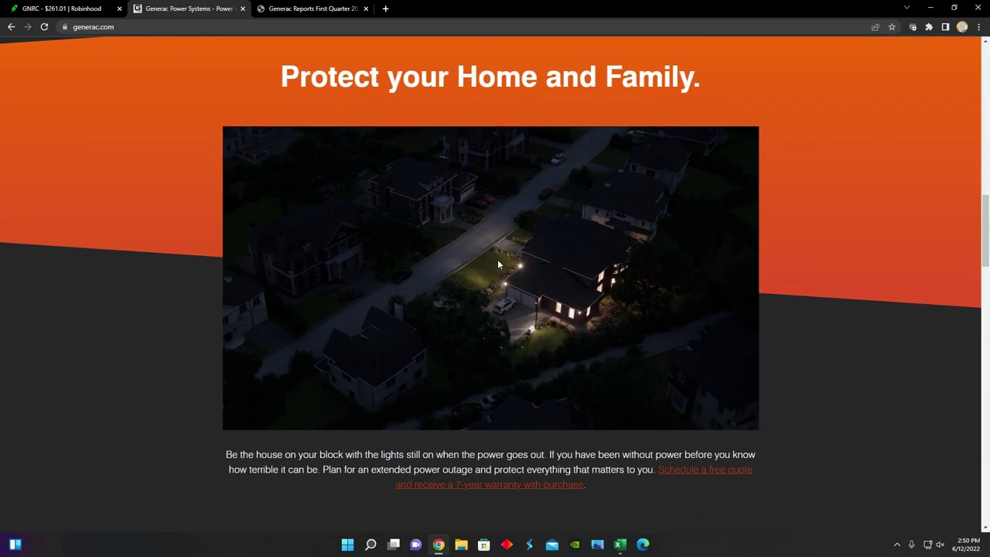
scroll(548, 322, "up", 2)
scroll(548, 316, "up", 3)
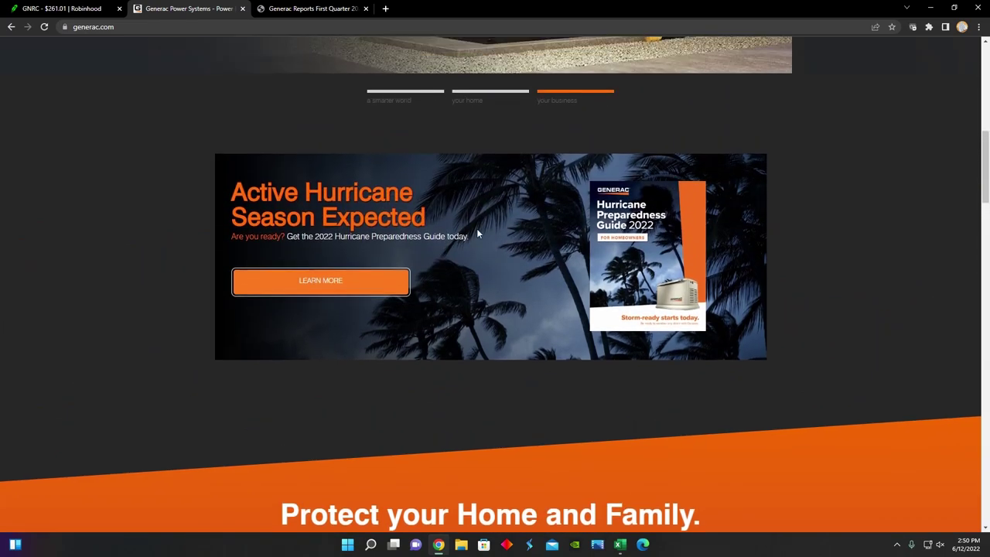
Read the Q1 2022 PDF from the income statement to balance sheet total current assets of 2,125,401
left_click(328, 7)
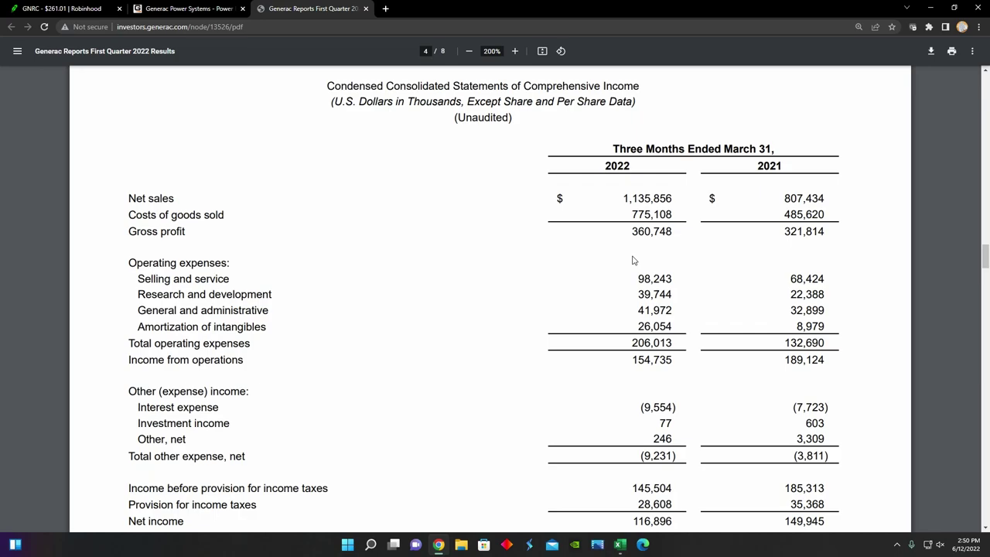
scroll(632, 259, "down", 1)
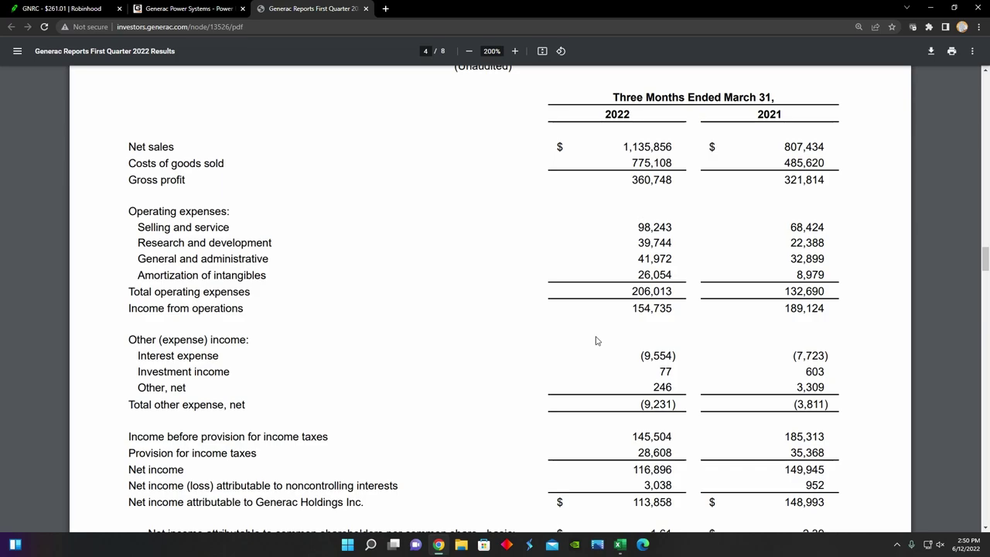
scroll(595, 340, "down", 2)
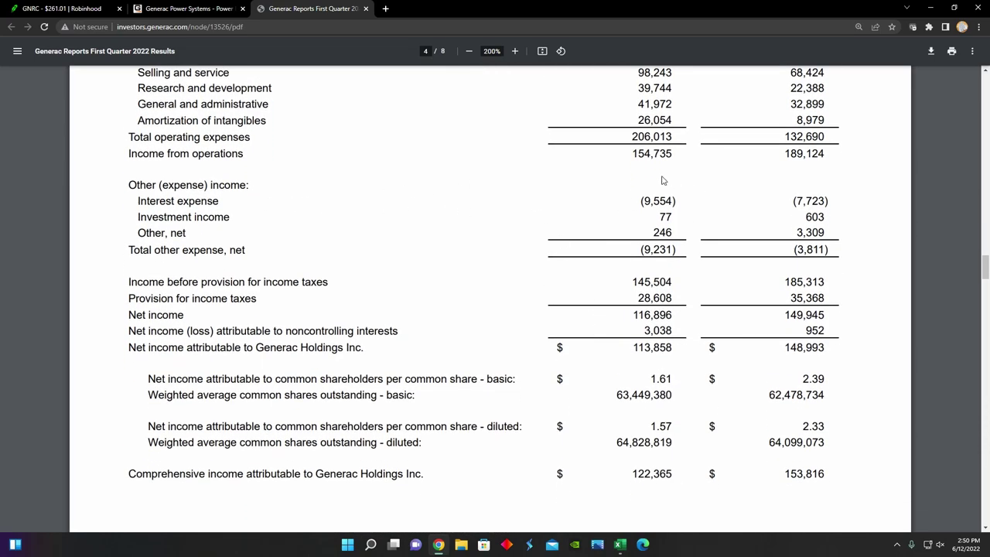
scroll(633, 219, "up", 3)
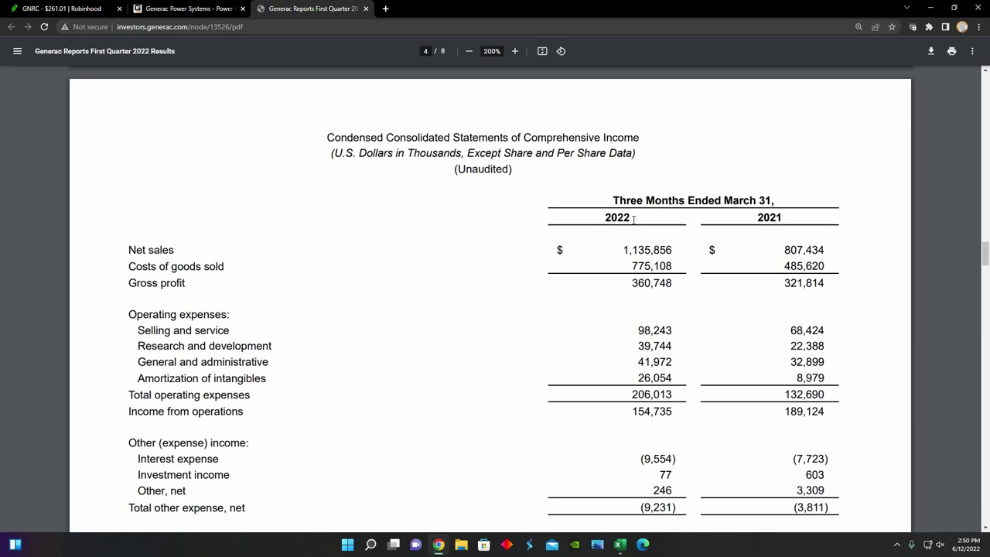
scroll(634, 220, "down", 2)
scroll(634, 220, "down", 1)
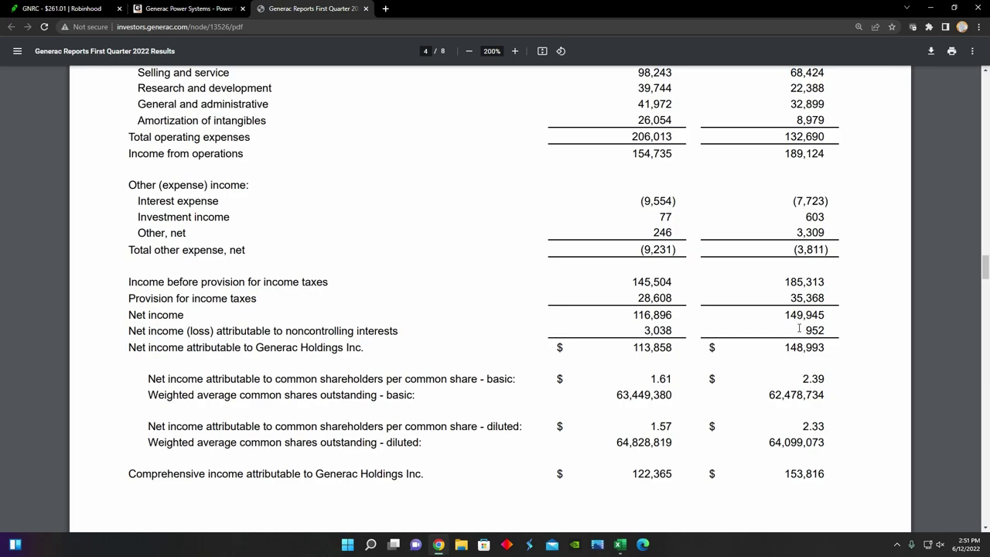
scroll(798, 328, "up", 3)
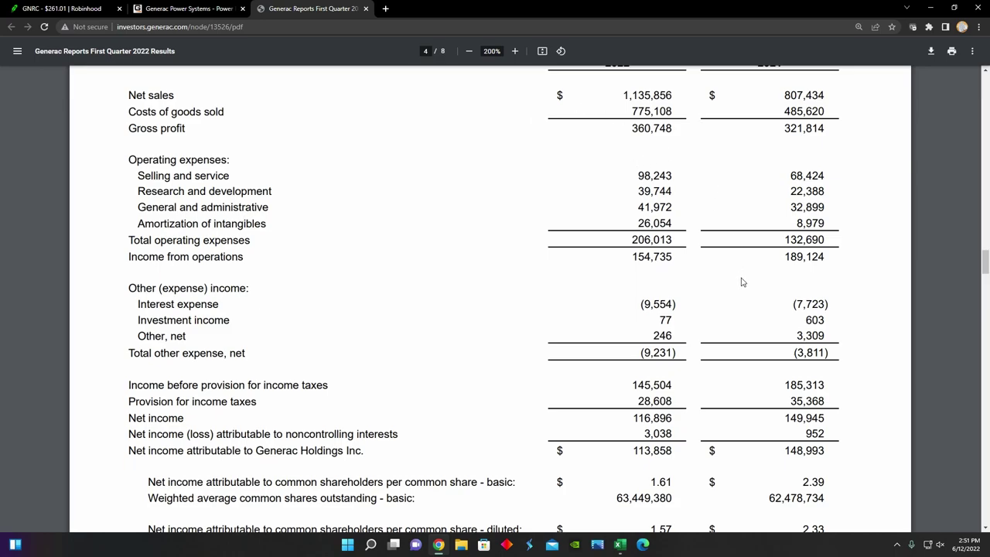
scroll(740, 282, "up", 3)
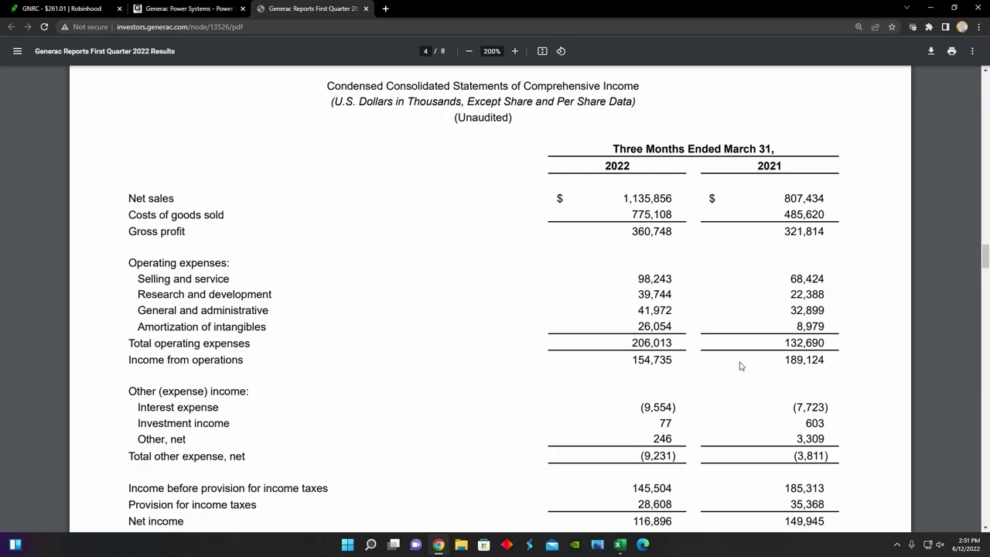
scroll(745, 380, "down", 1)
scroll(745, 380, "down", 5)
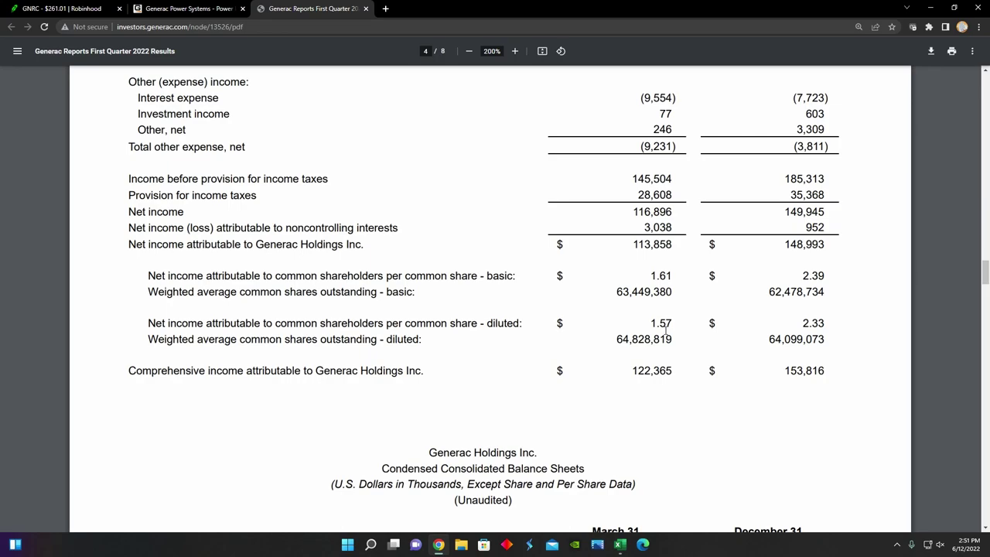
scroll(705, 327, "down", 2)
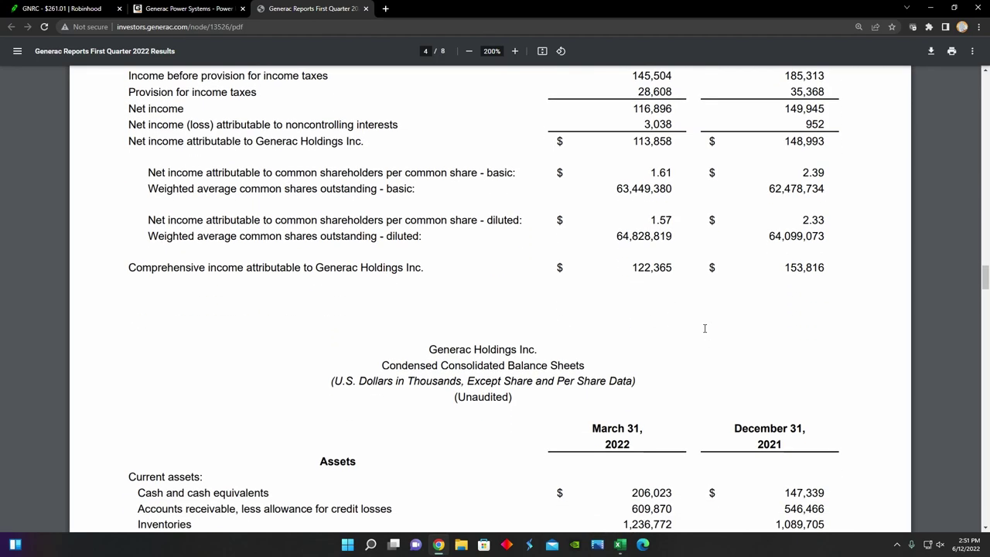
scroll(704, 328, "down", 5)
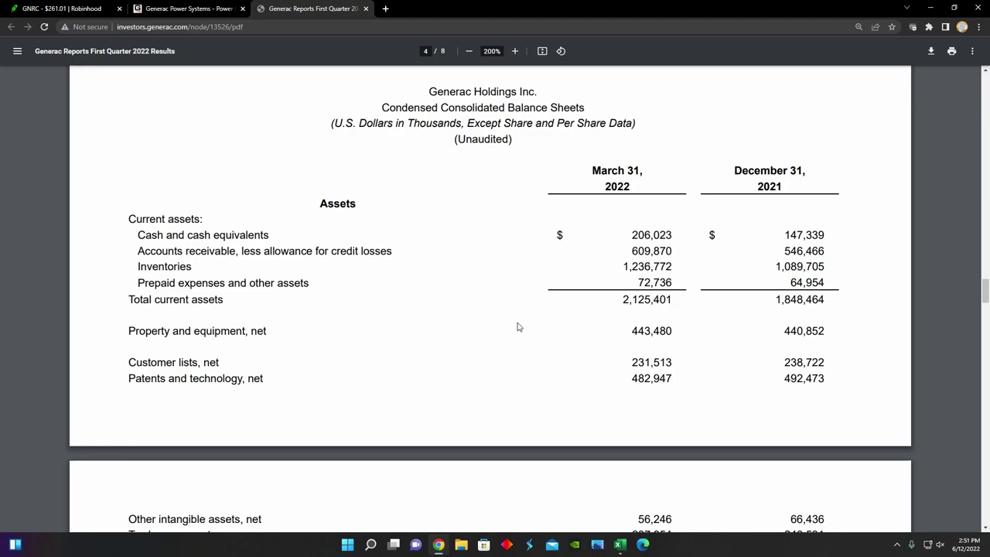
Read down to total liabilities and stockholders' equity of 5,151,533 and the start of Cash Flows
scroll(518, 327, "down", 5)
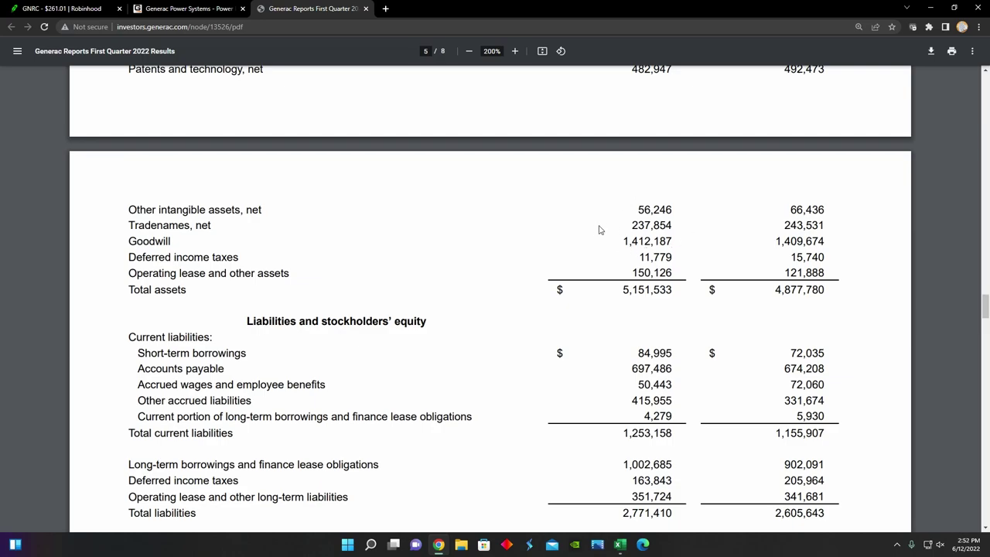
scroll(725, 269, "up", 3)
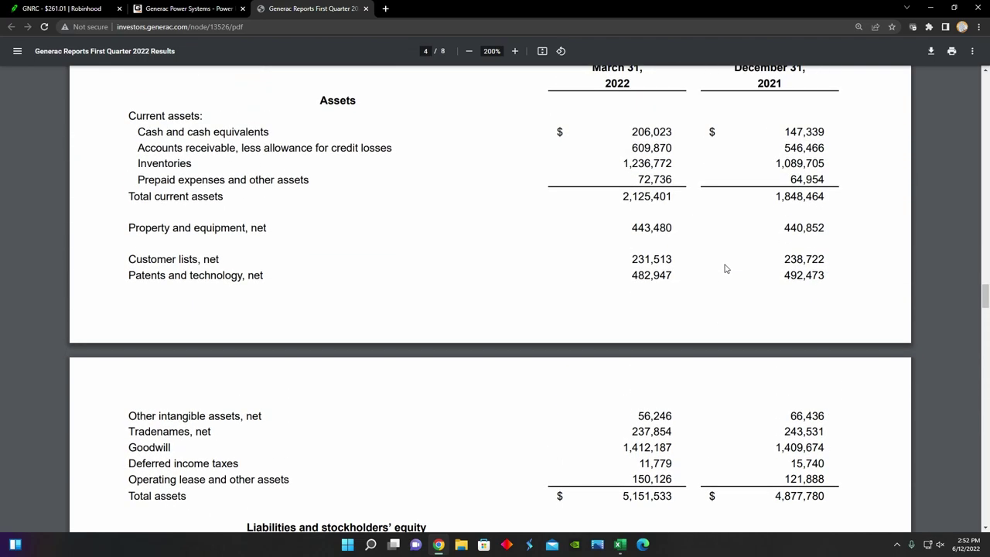
scroll(725, 268, "down", 2)
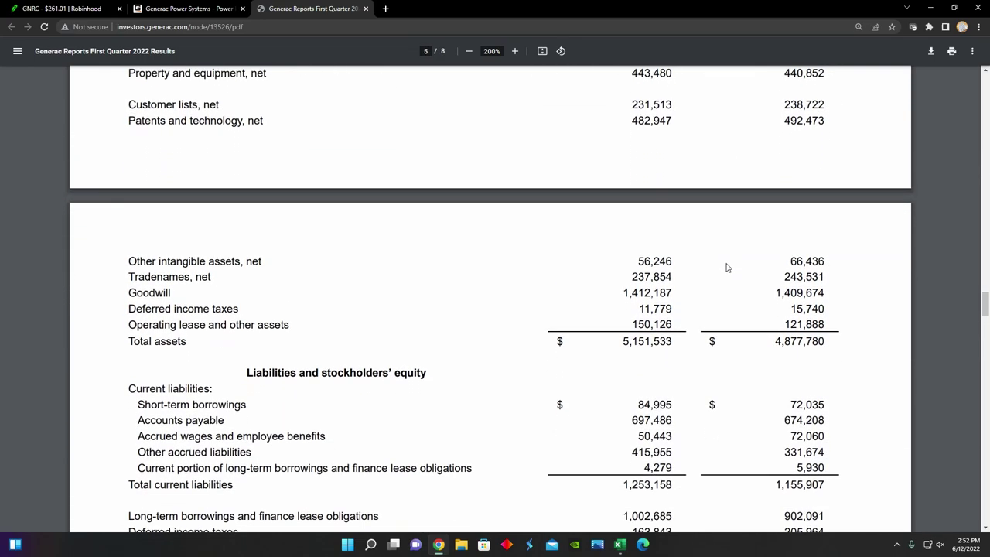
scroll(726, 269, "down", 2)
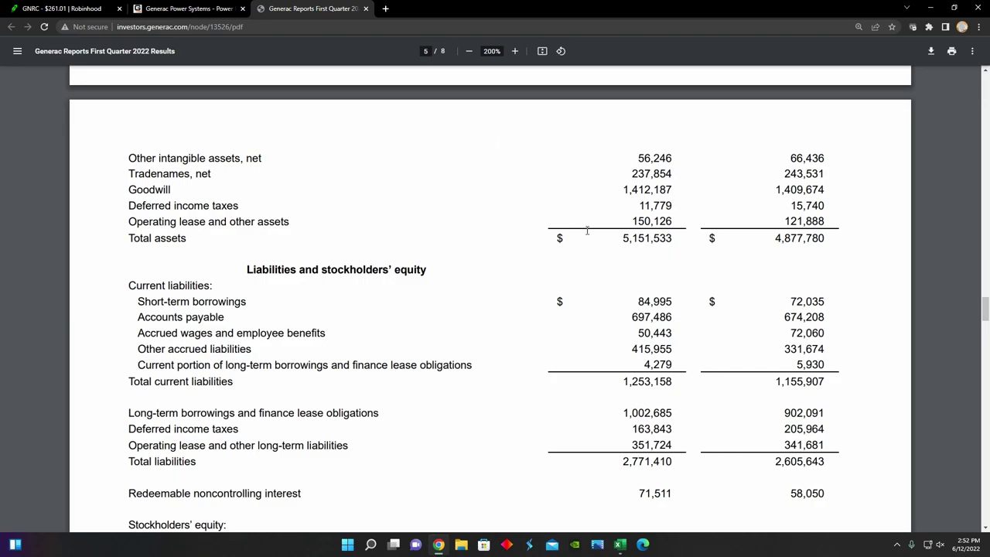
scroll(676, 237, "up", 4)
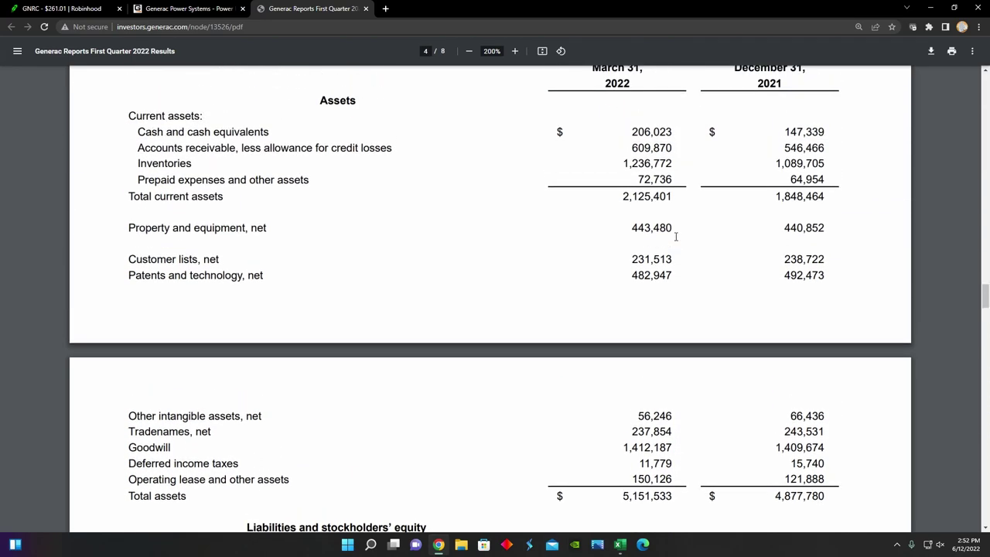
scroll(676, 236, "down", 3)
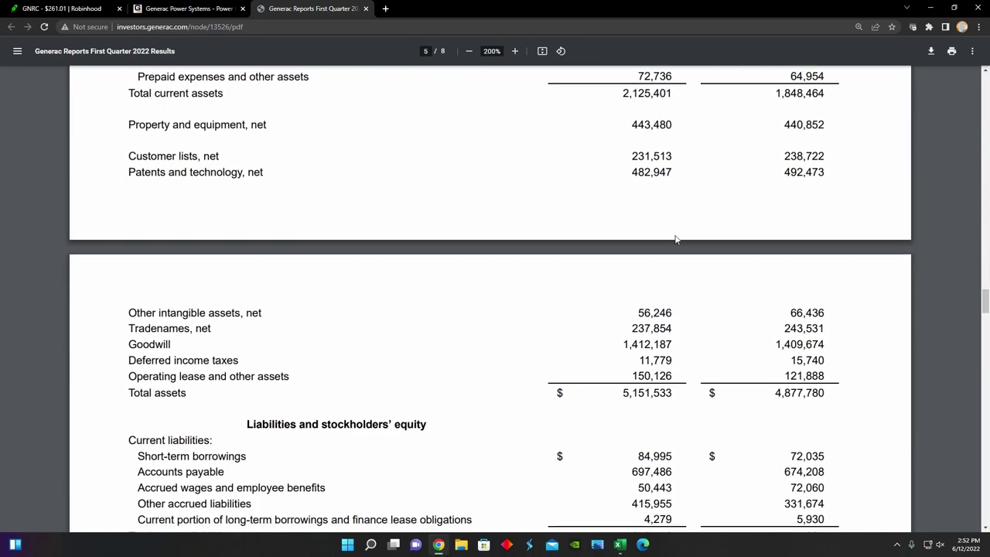
scroll(676, 239, "down", 3)
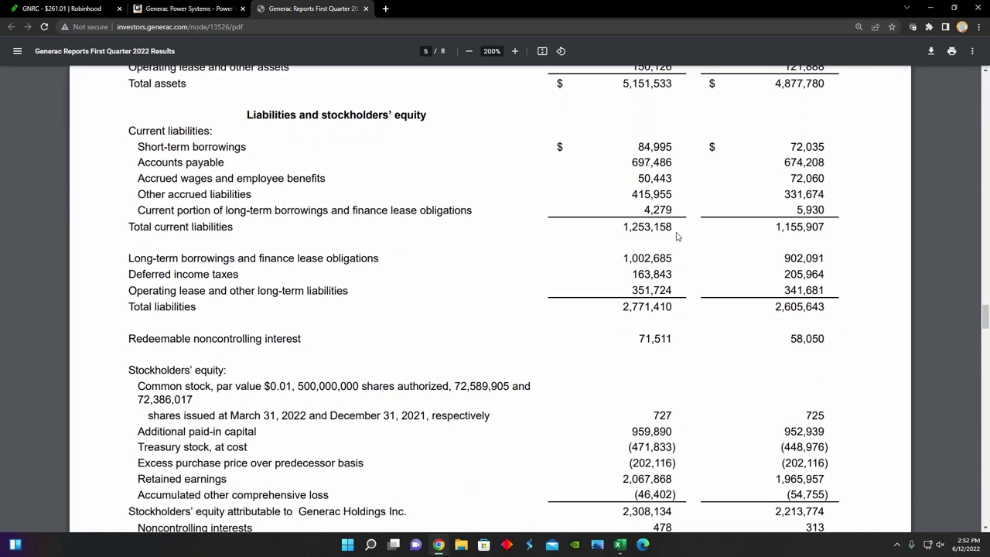
scroll(675, 226, "up", 1)
scroll(688, 336, "down", 3)
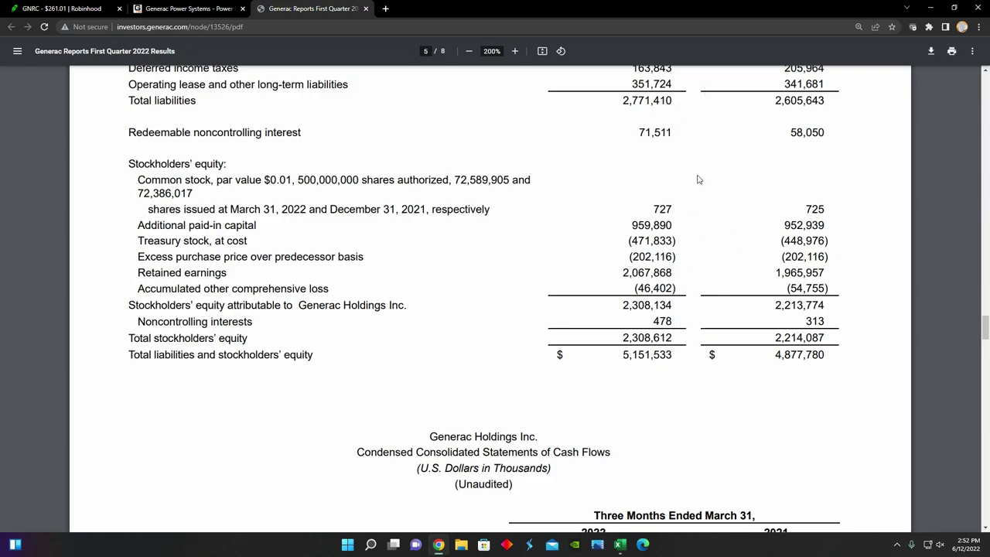
scroll(699, 179, "up", 3)
scroll(699, 180, "up", 3)
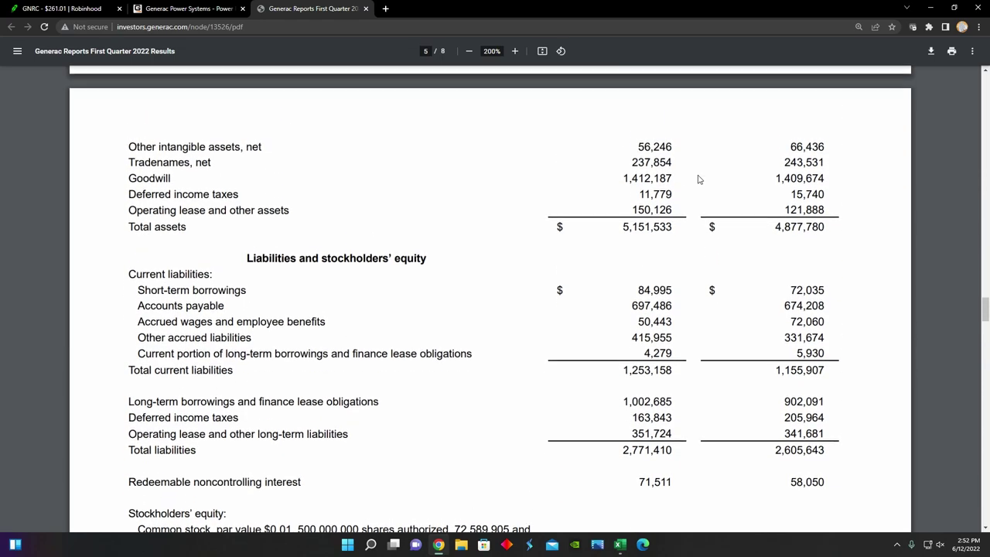
scroll(698, 179, "up", 5)
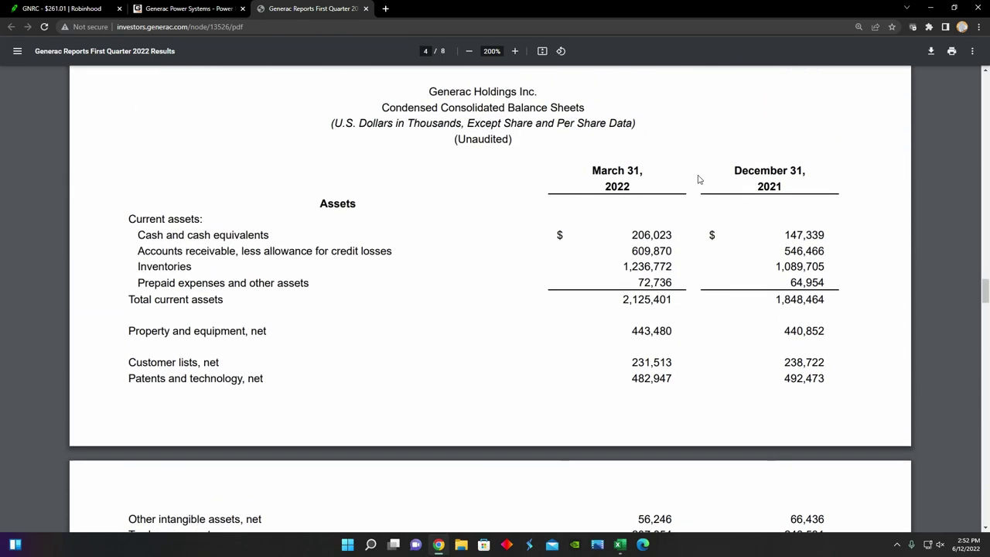
scroll(698, 180, "up", 2)
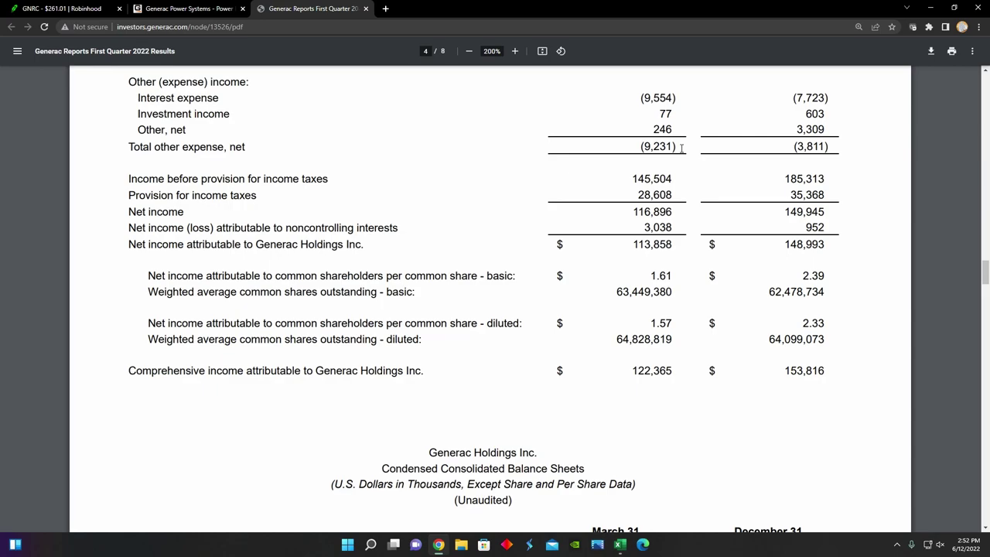
scroll(673, 225, "down", 6)
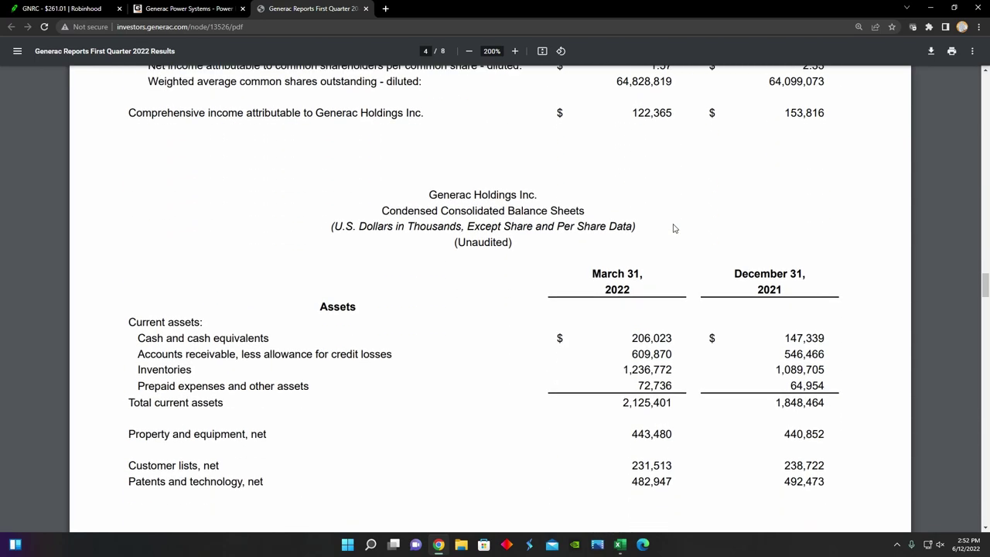
scroll(673, 227, "down", 13)
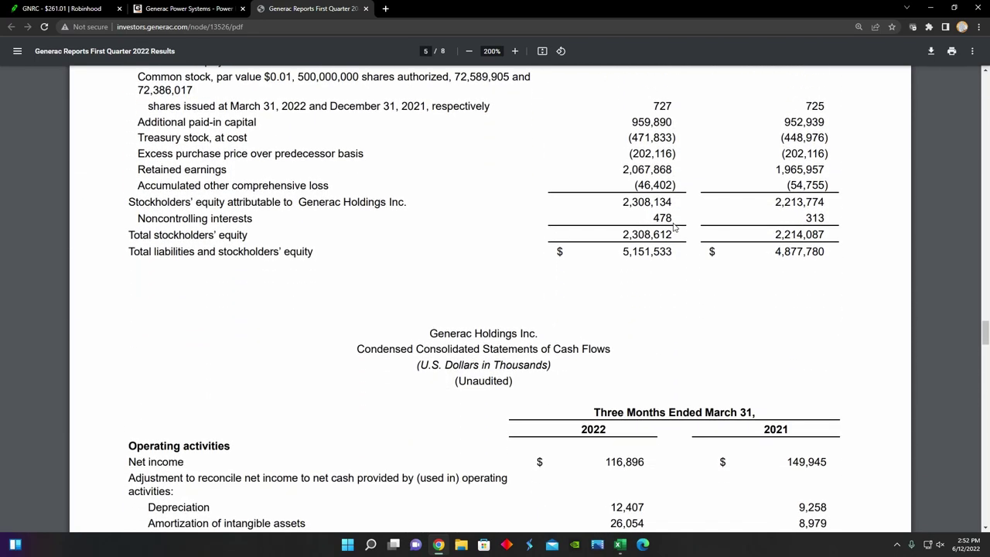
Review the operating cash-flow items, including net operating cash of (10,142), and the investing rows
scroll(673, 226, "down", 2)
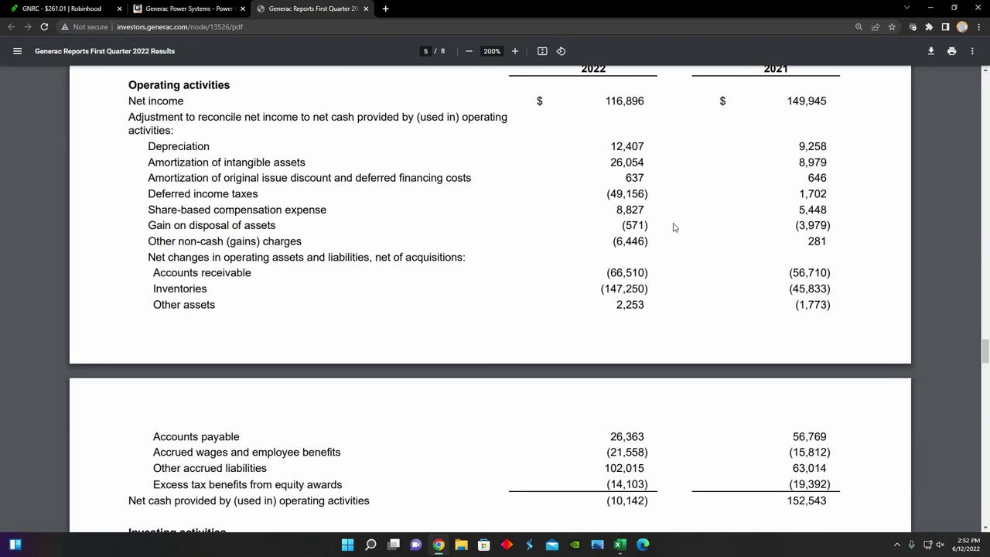
scroll(673, 226, "up", 1)
scroll(674, 227, "down", 5)
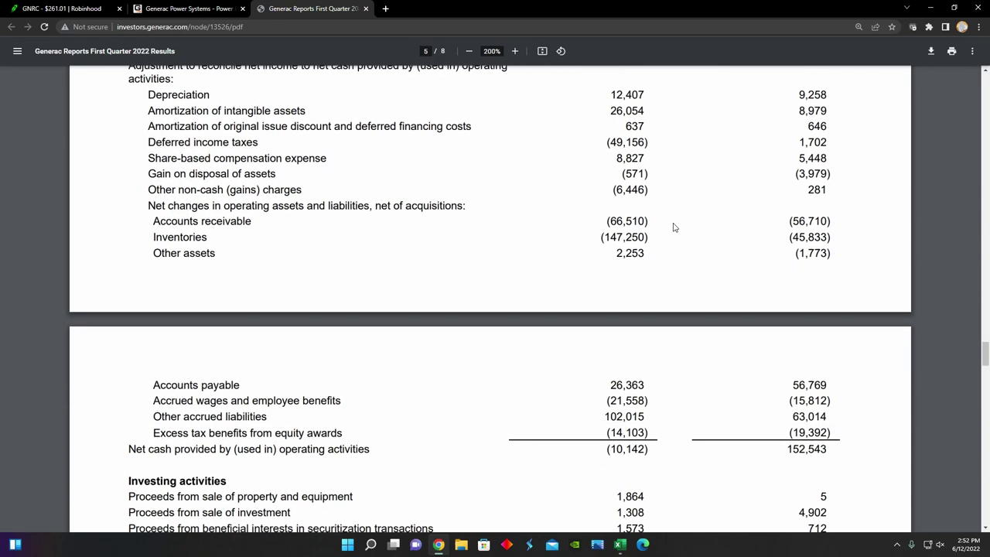
scroll(673, 227, "down", 1)
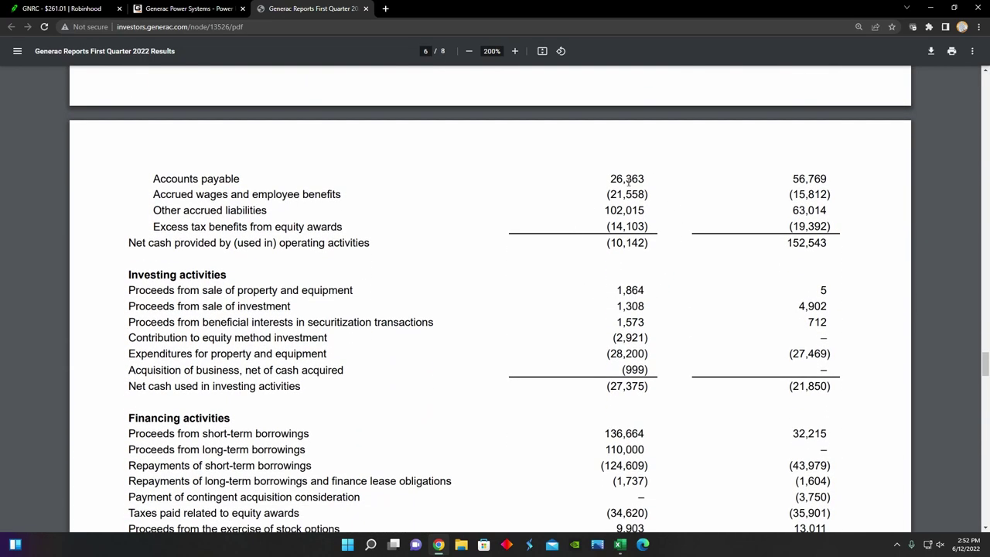
scroll(614, 256, "up", 2)
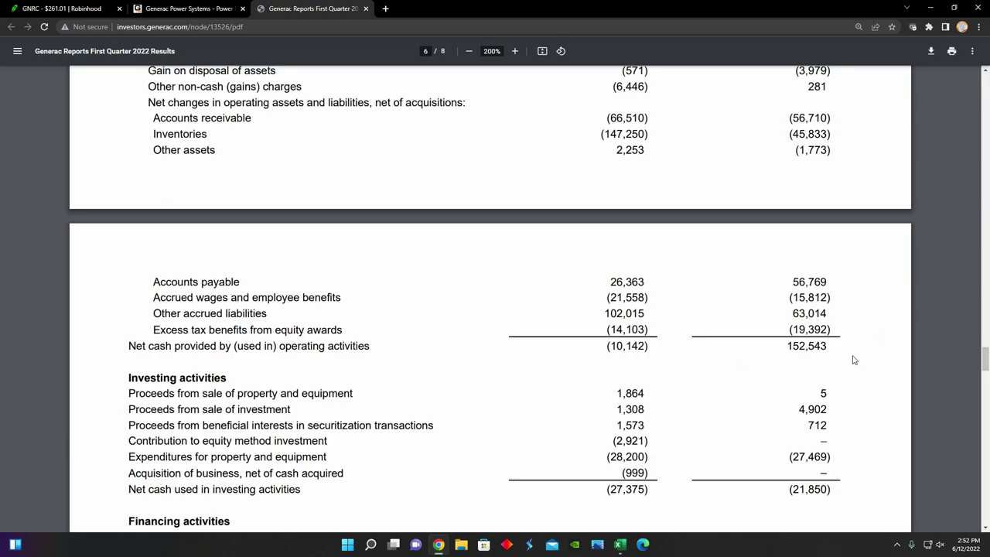
scroll(854, 360, "up", 2)
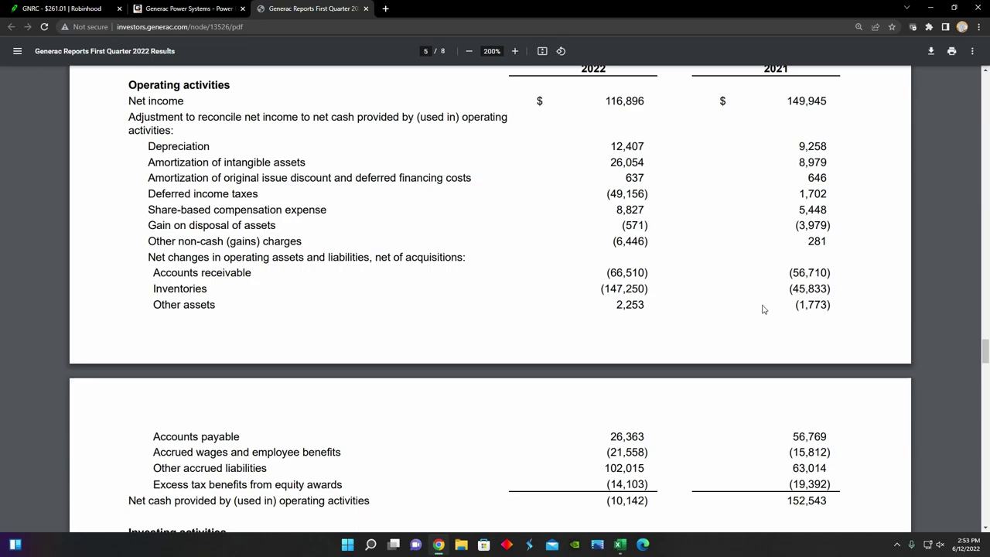
scroll(762, 309, "down", 2)
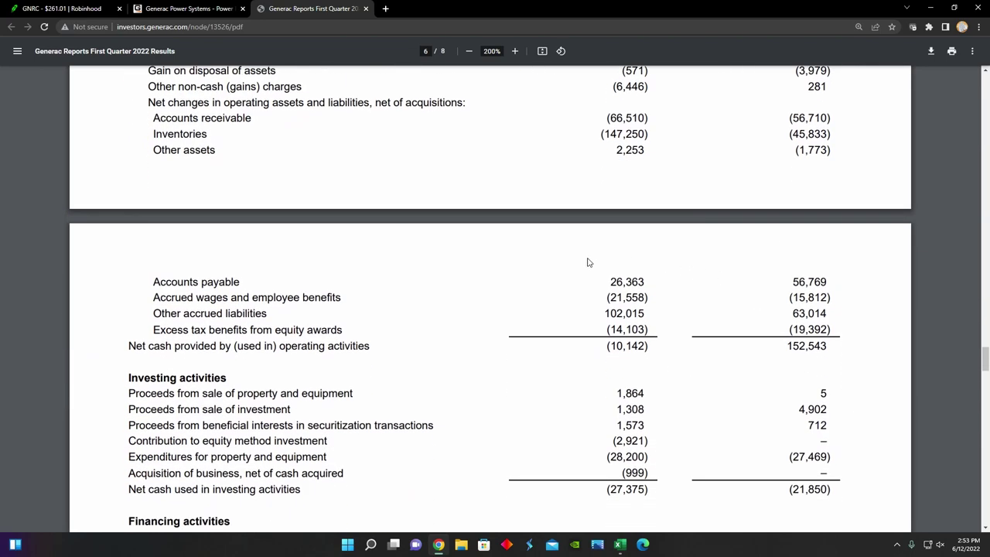
scroll(599, 262, "down", 1)
Read past financing and cash totals to Segment Reporting: net sales 1,135,856 versus 807,434
scroll(660, 276, "down", 1)
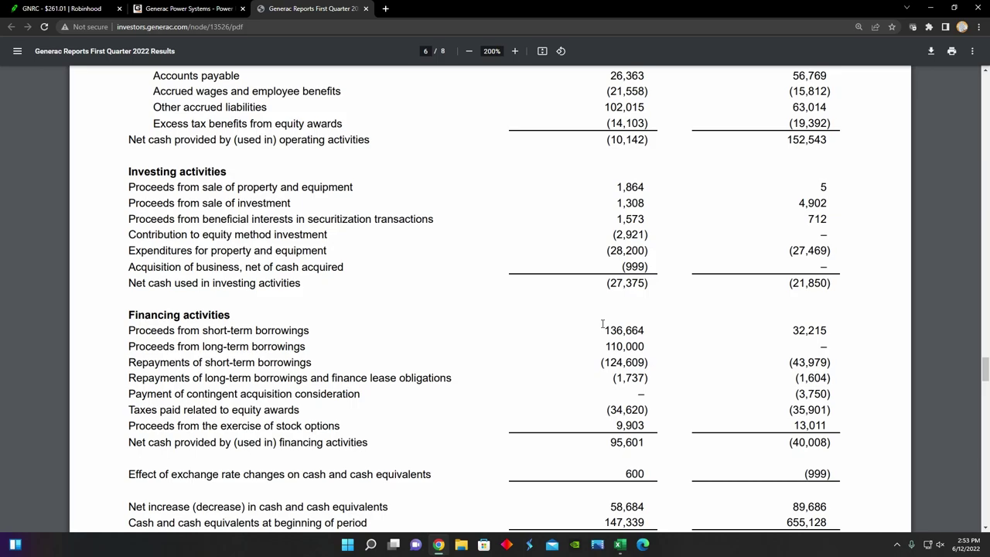
scroll(569, 310, "down", 1)
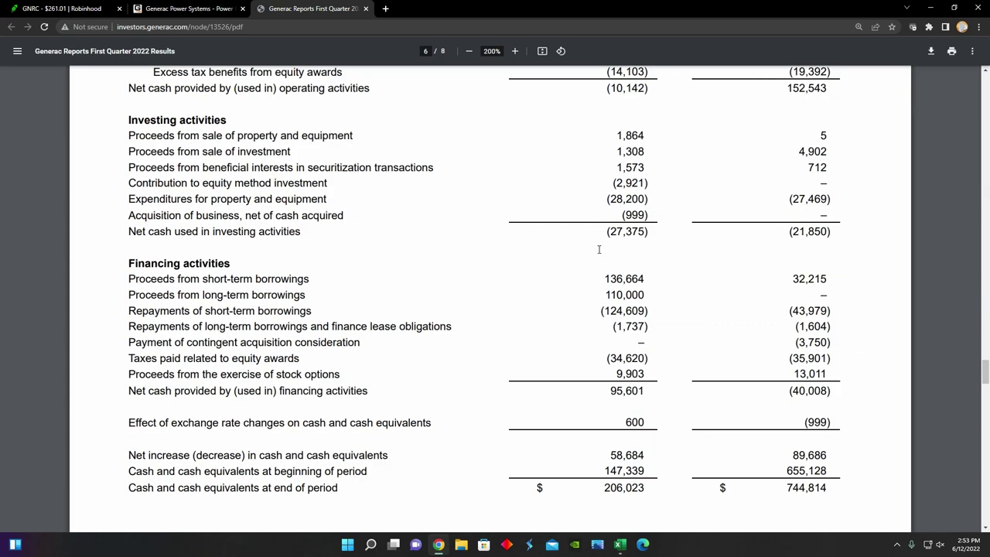
scroll(598, 246, "up", 5)
scroll(599, 249, "down", 9)
scroll(597, 251, "up", 1)
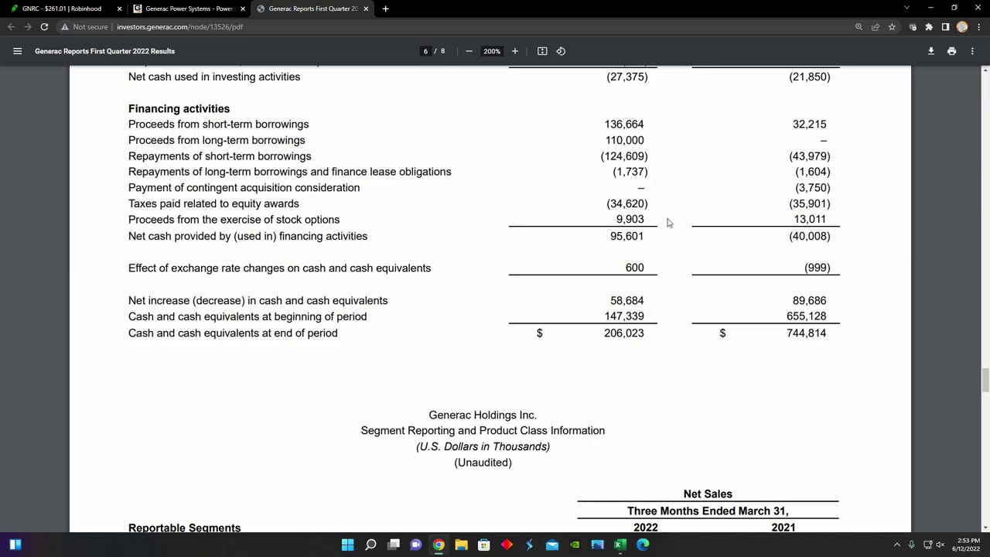
scroll(615, 239, "up", 1)
scroll(616, 242, "up", 2)
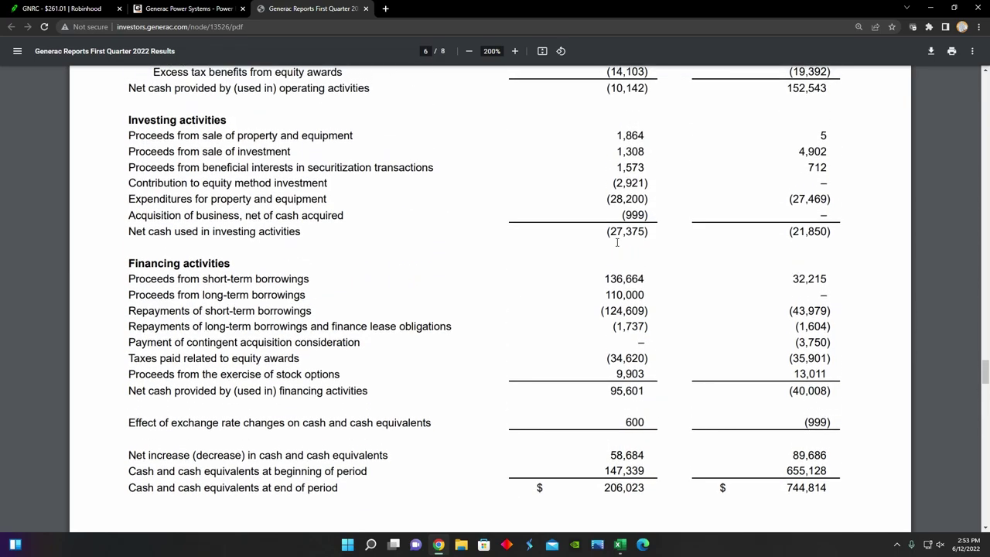
scroll(617, 242, "up", 1)
scroll(616, 242, "down", 3)
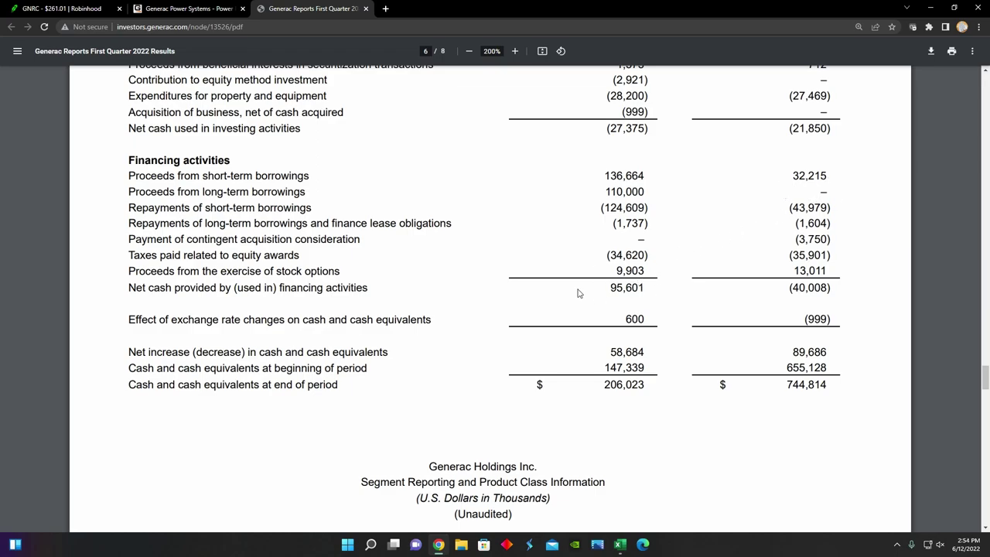
scroll(580, 295, "down", 1)
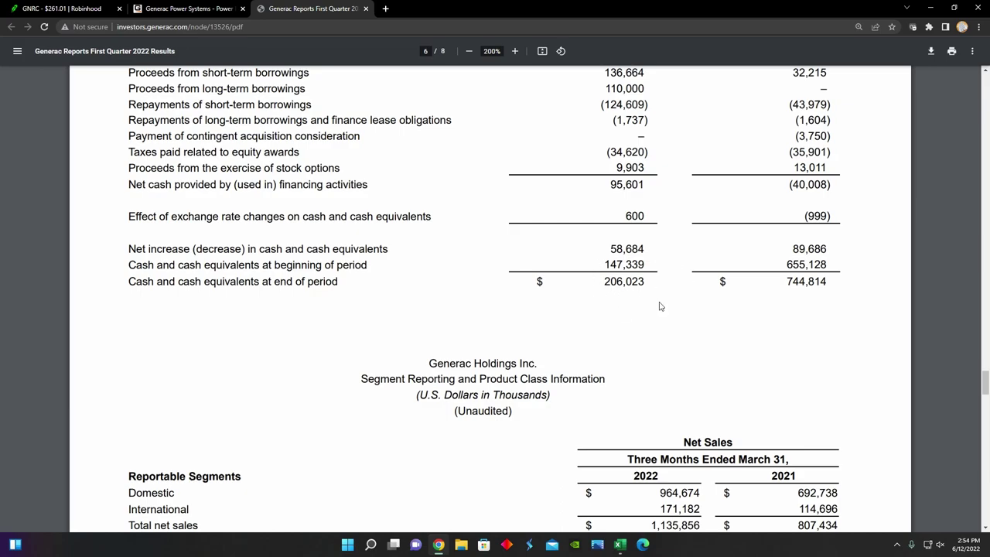
Review the Net Sales, Product Classes and Adjusted EBITDA tables (196,413 versus 214,194)
scroll(662, 305, "down", 3)
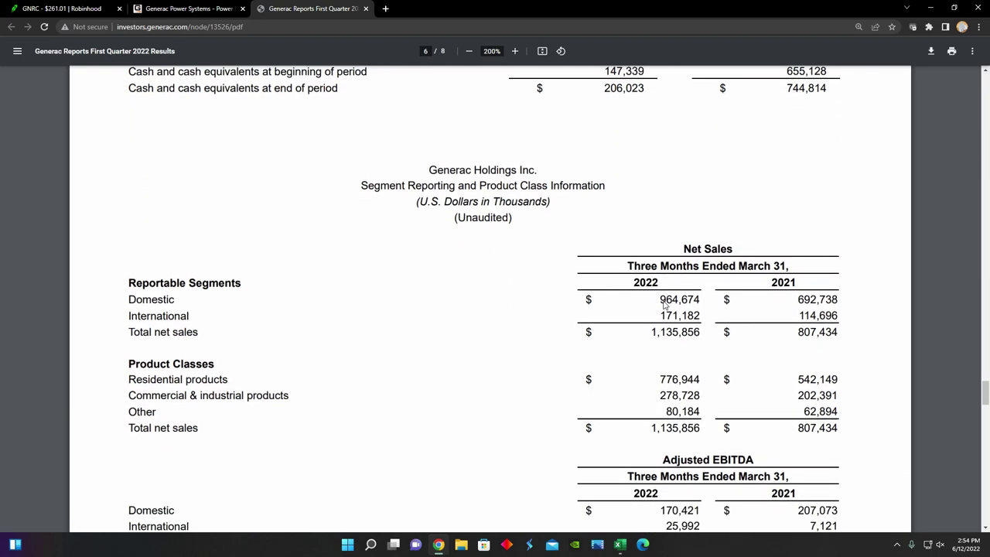
scroll(664, 305, "down", 1)
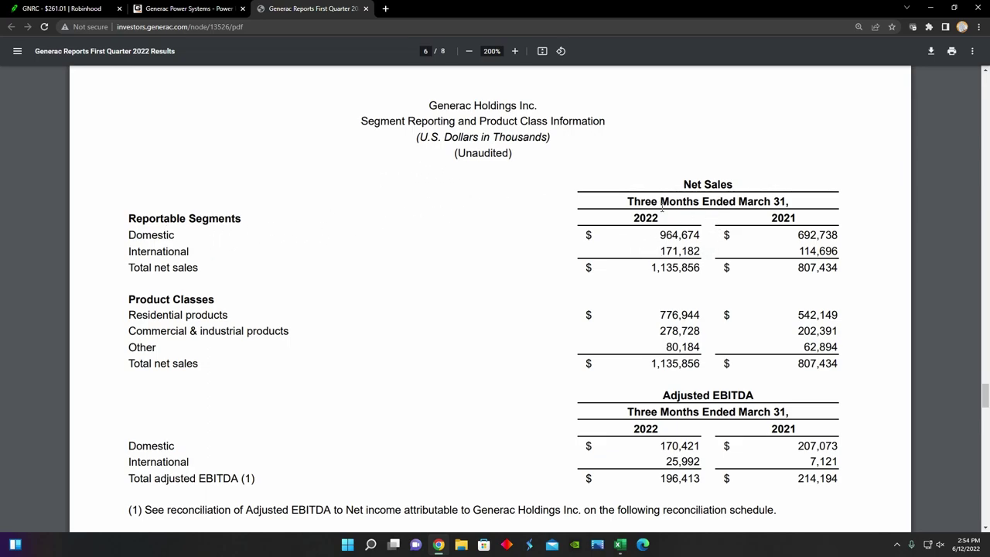
scroll(662, 243, "down", 1)
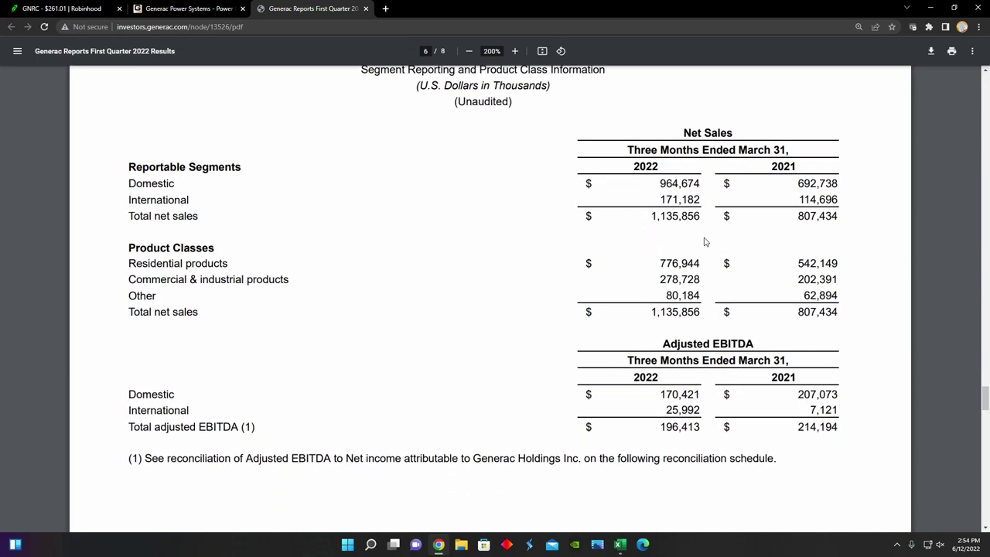
scroll(702, 220, "up", 1)
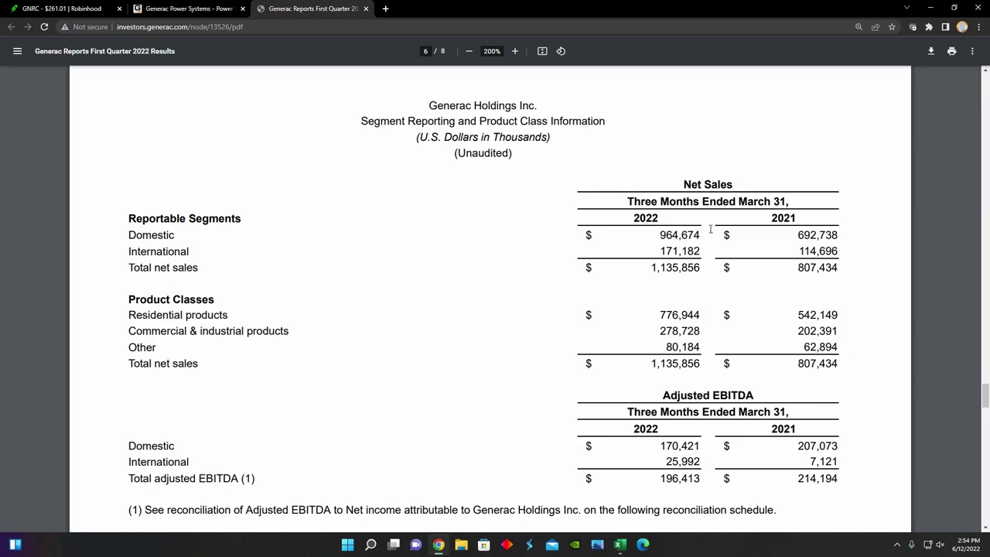
scroll(681, 255, "down", 1)
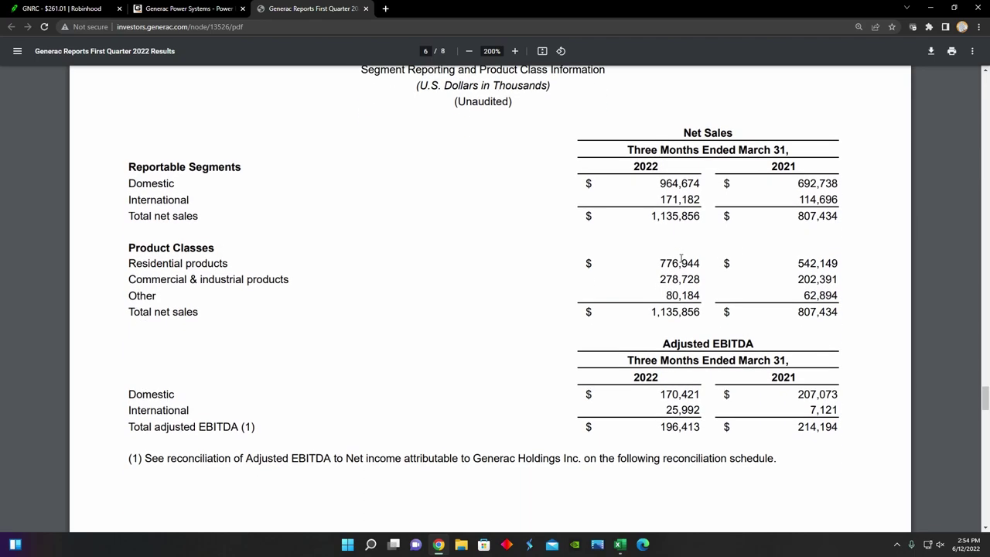
scroll(672, 232, "down", 1)
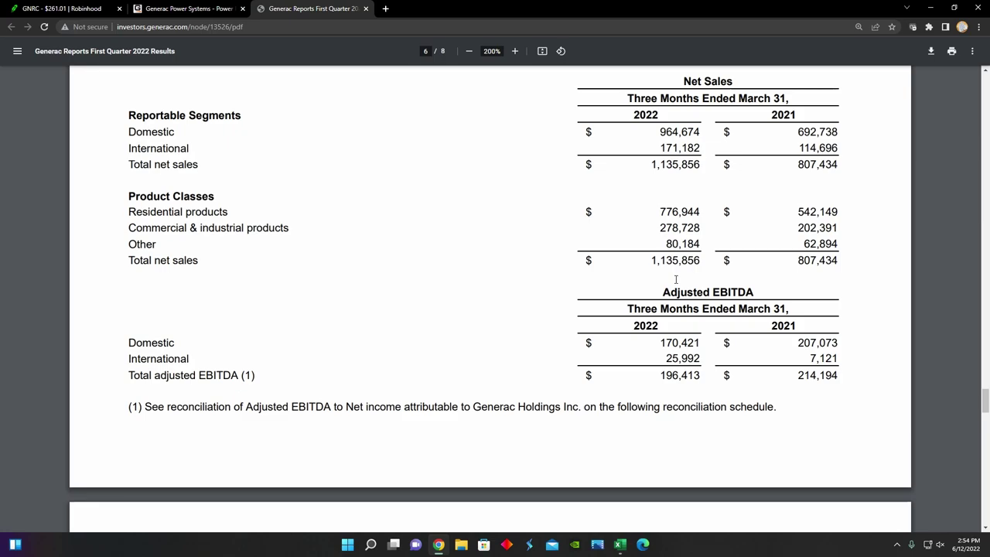
scroll(675, 279, "up", 1)
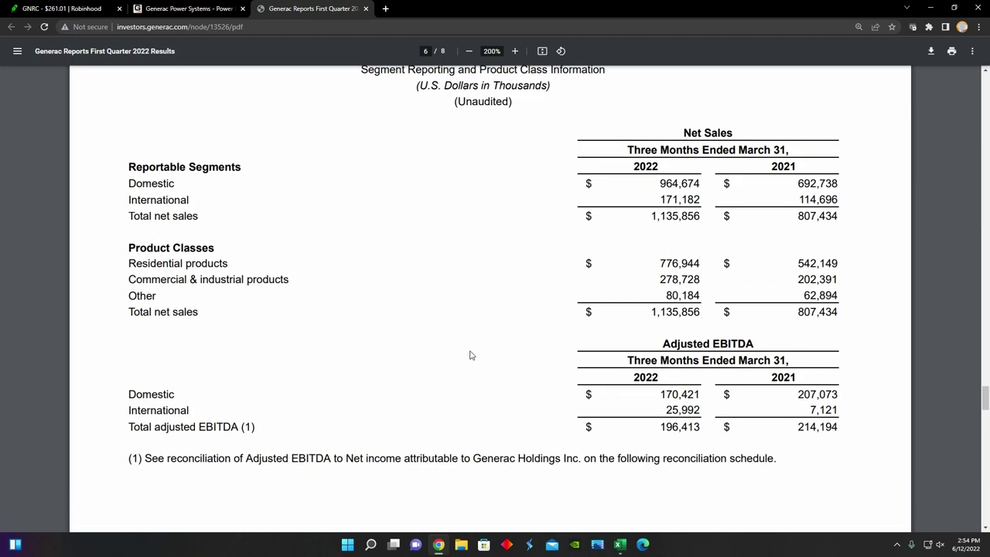
In the Excel DCF, check the 13.47% and 6% growth rates and the $68.76 intrinsic value formula
left_click(619, 544)
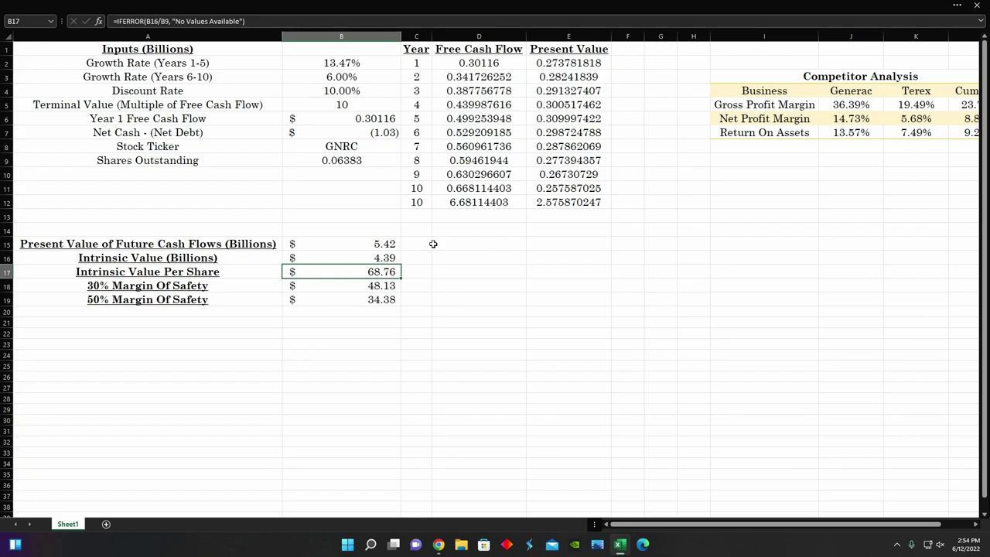
left_click(359, 64)
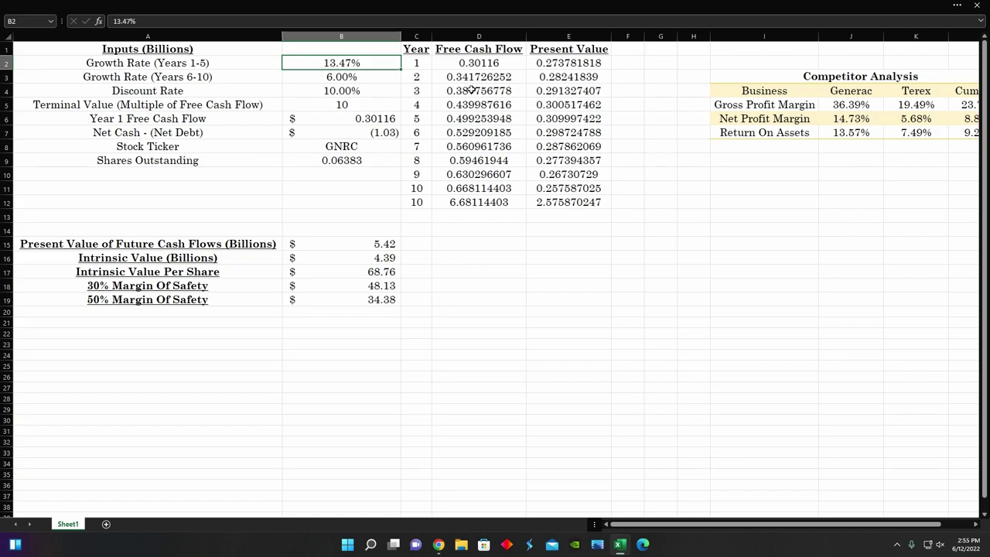
left_click(356, 79)
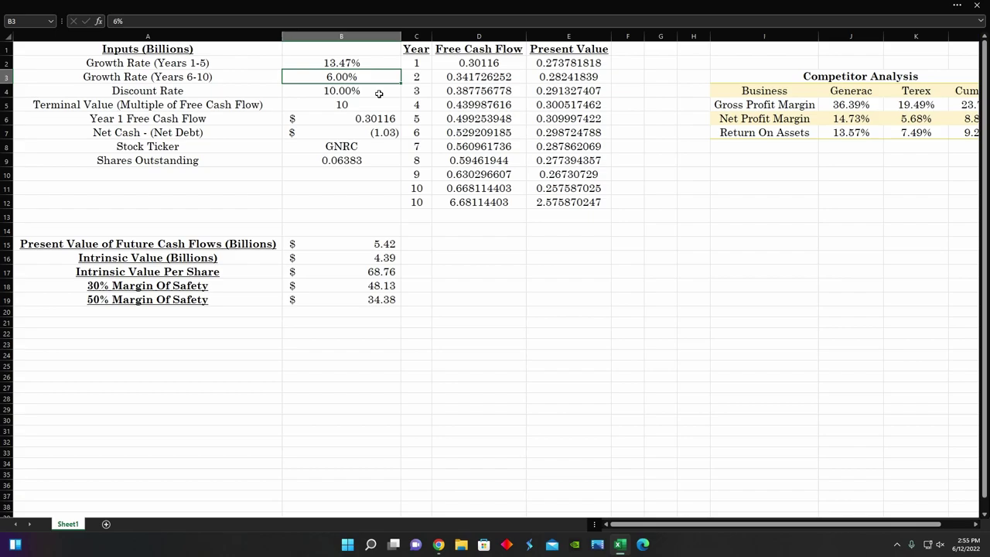
left_click(345, 64)
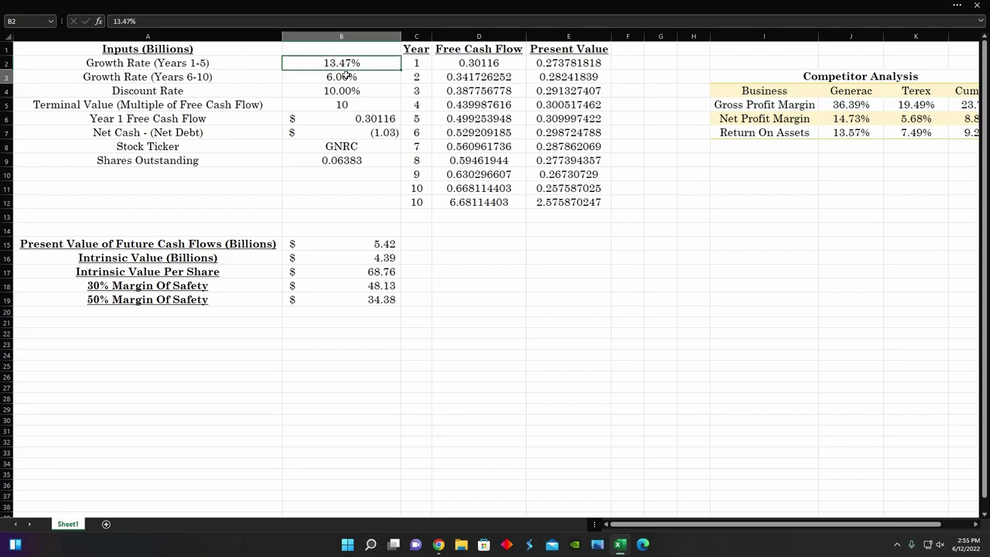
left_click(344, 76)
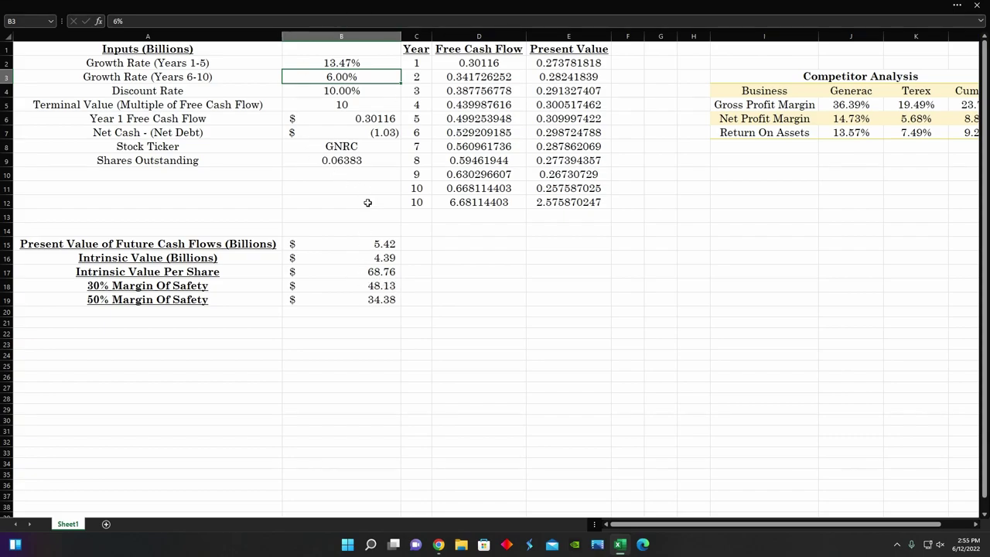
left_click(355, 272)
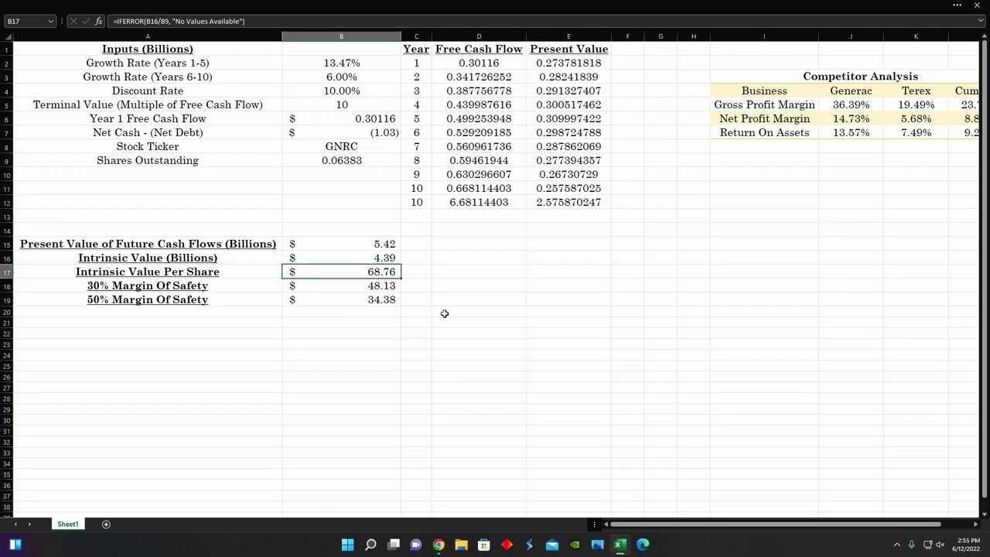
On Robinhood's GNRC page, compare the 3-month and 1-month charts, ending on 3 months (down 13.58%)
left_click(437, 544)
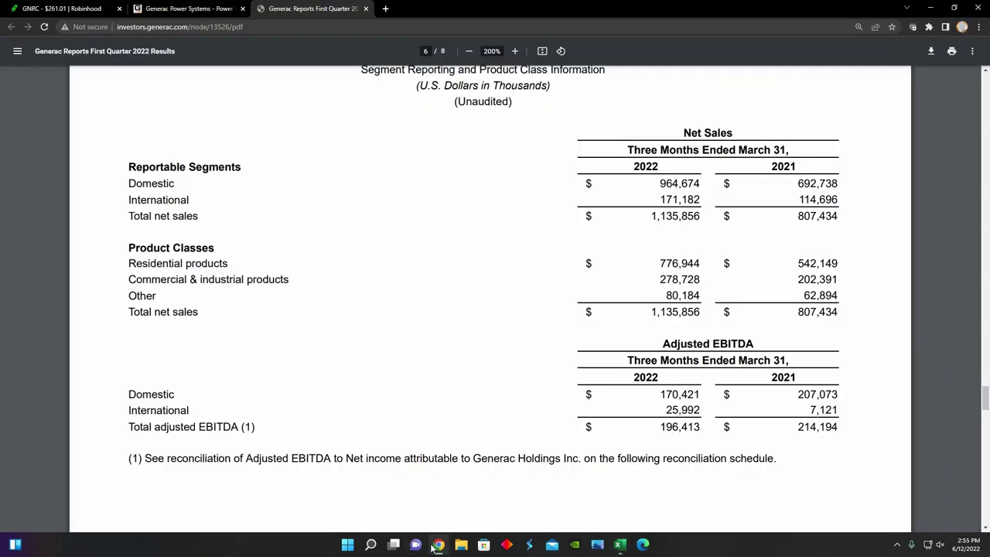
left_click(35, 8)
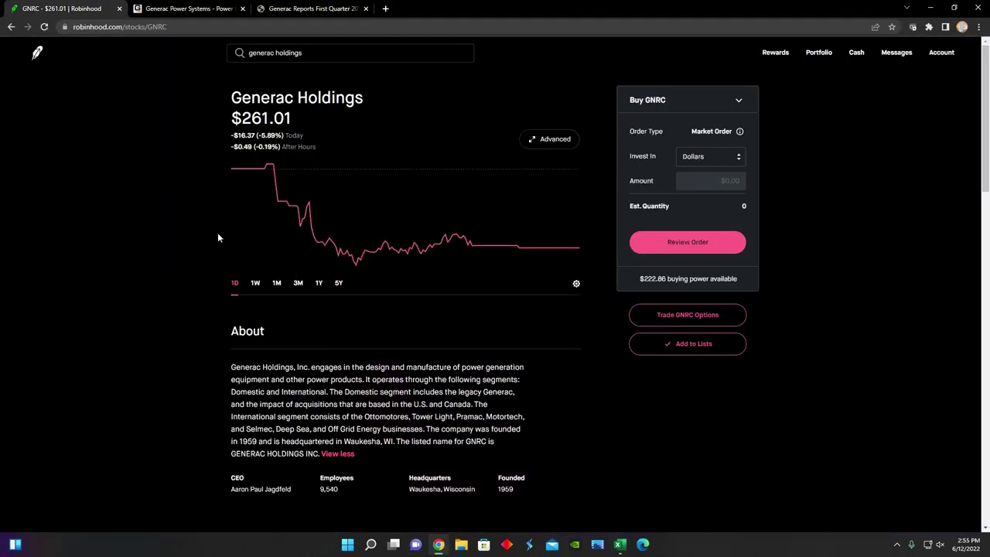
left_click(297, 286)
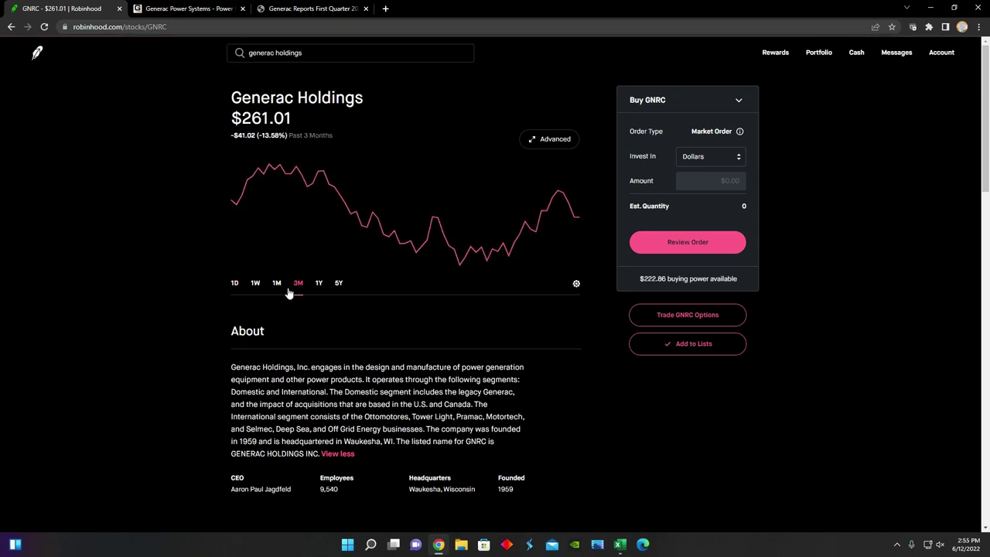
left_click(279, 287)
left_click(298, 285)
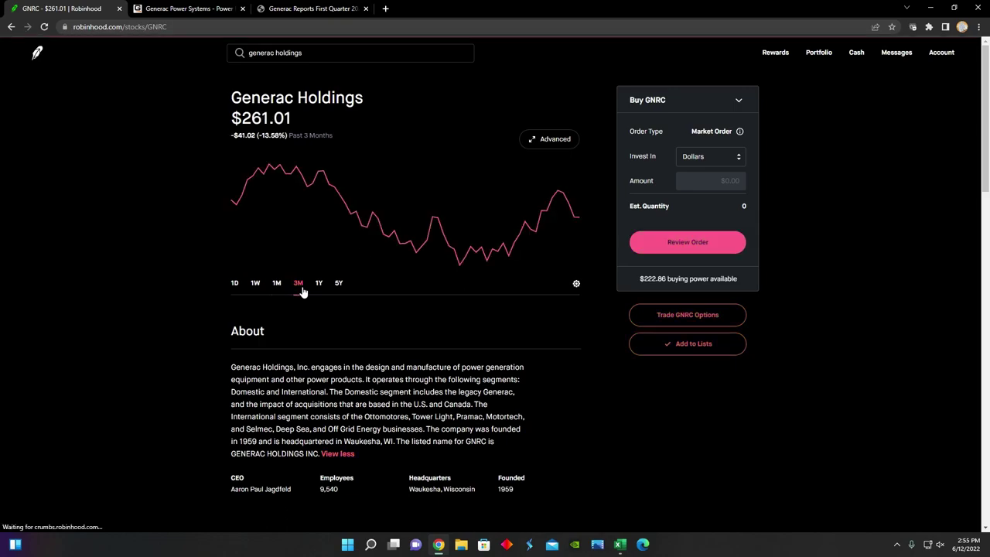
Compare the $261.01 GNRC market price with the DCF sheet's $68.76 intrinsic value, ending on the spreadsheet
left_click(439, 546)
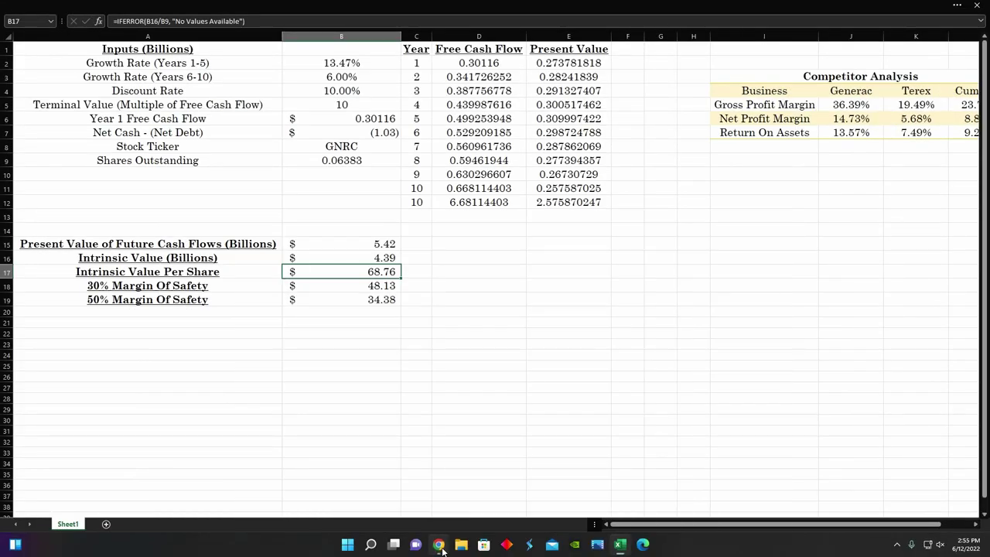
left_click(441, 547)
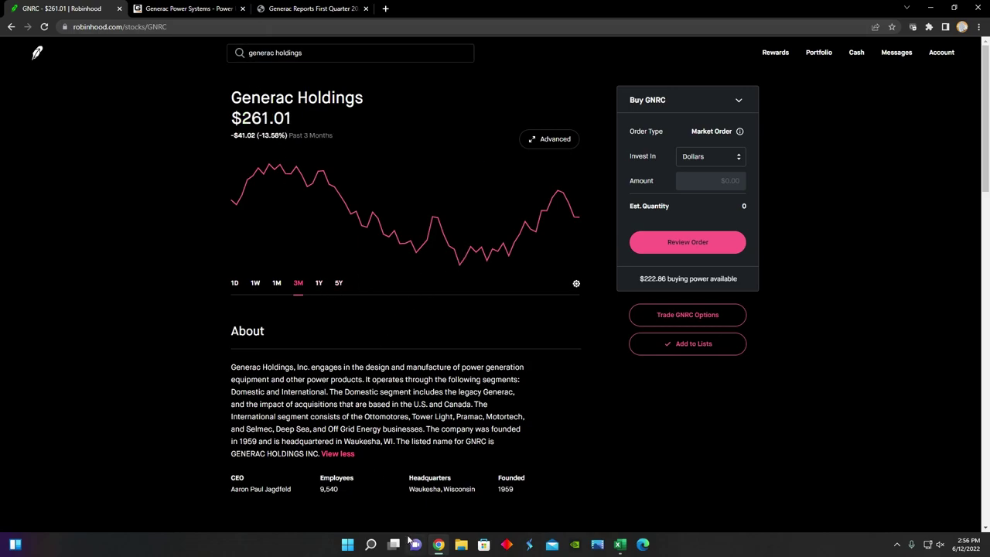
mouse_move(438, 547)
scroll(558, 430, "down", 4)
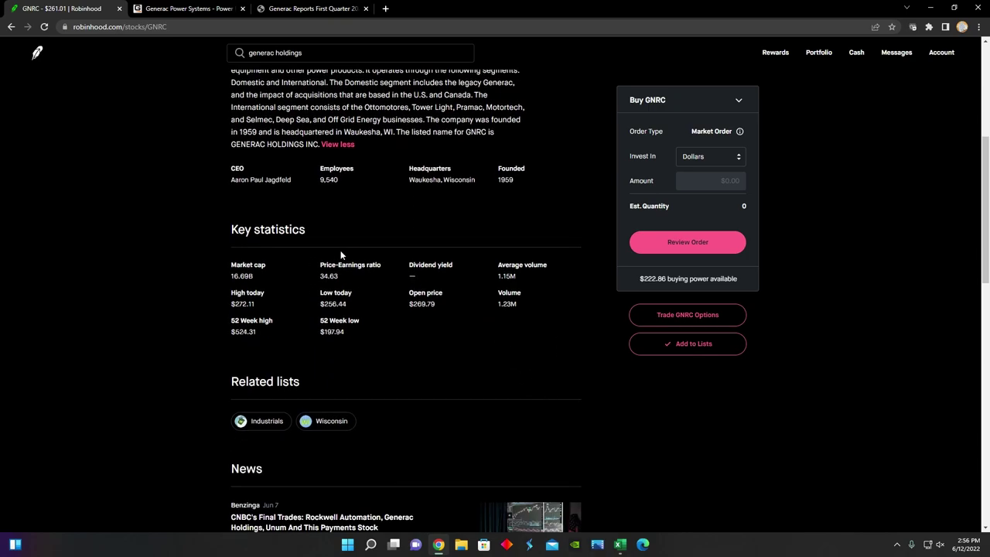
scroll(332, 290, "up", 4)
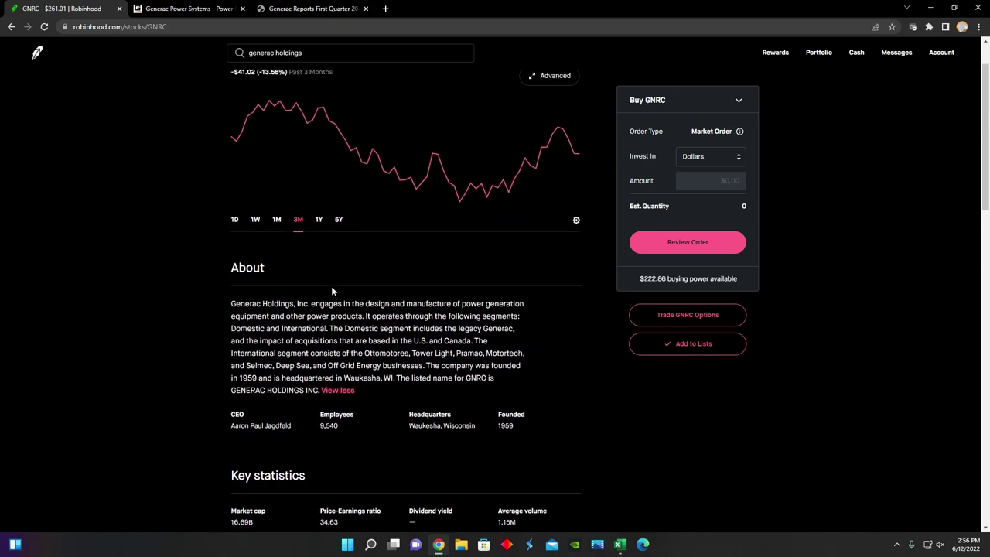
left_click(438, 543)
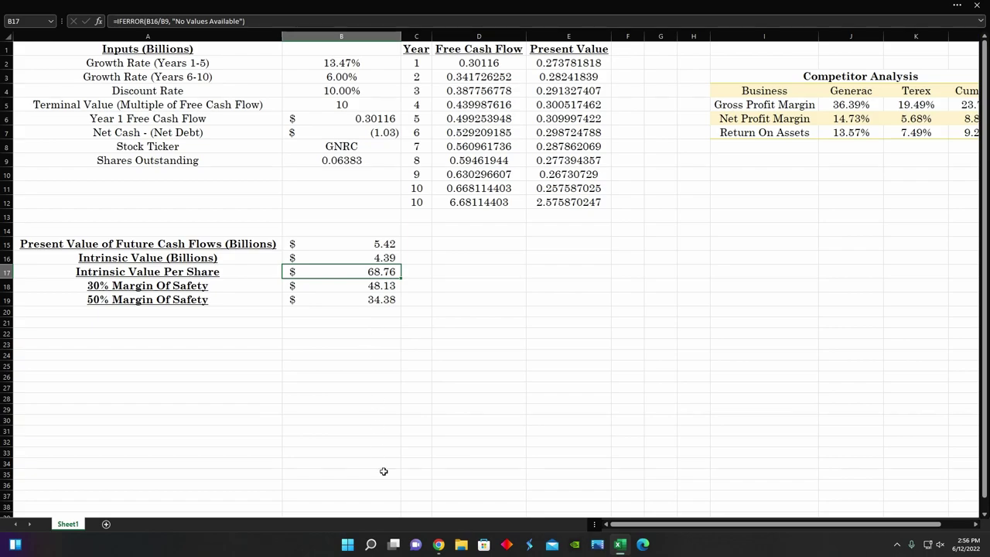
left_click(439, 544)
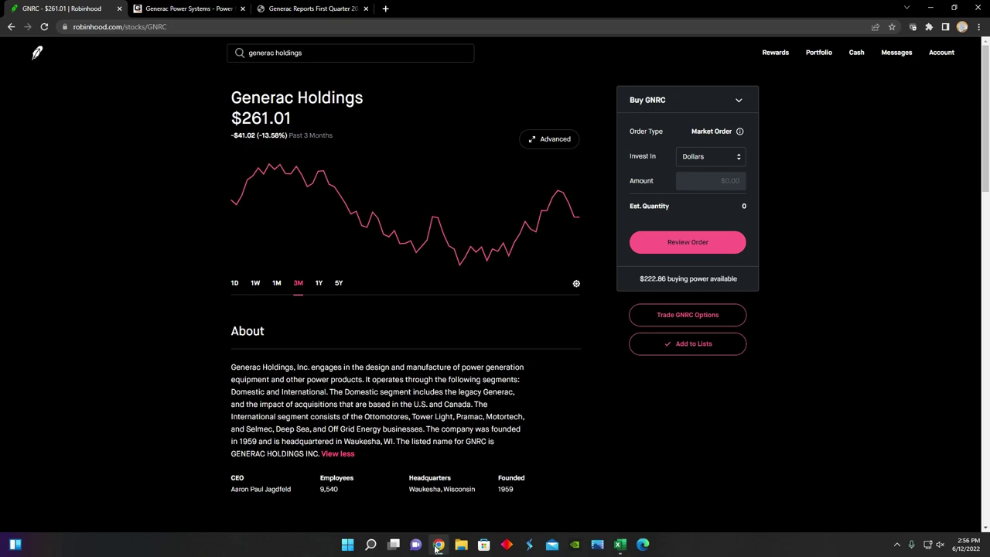
left_click(438, 543)
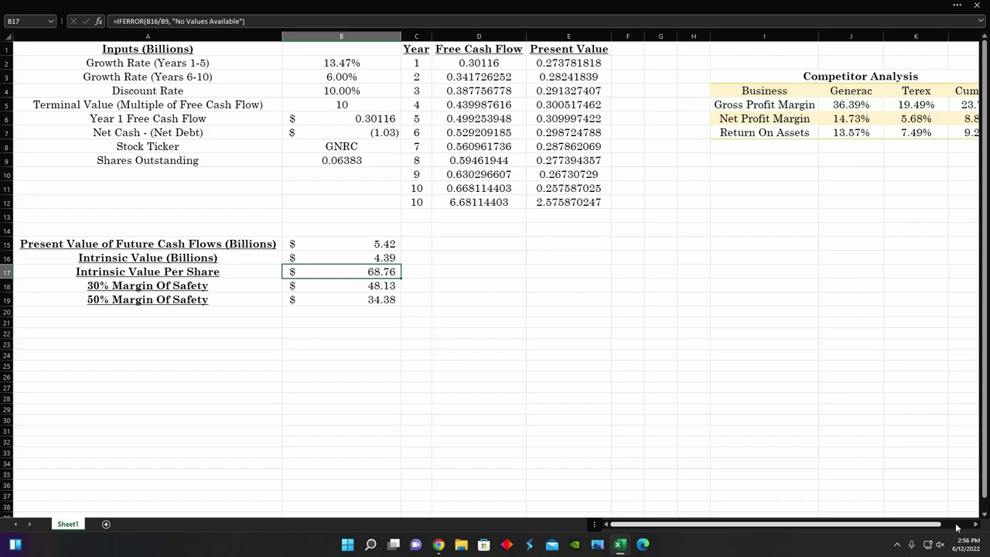
left_click_drag(957, 529, 810, 527)
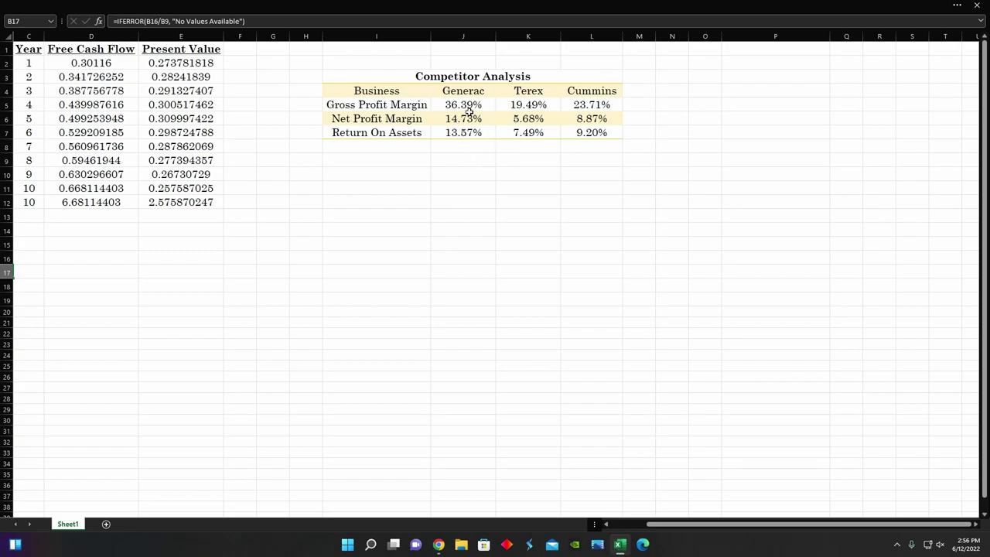
left_click(446, 133)
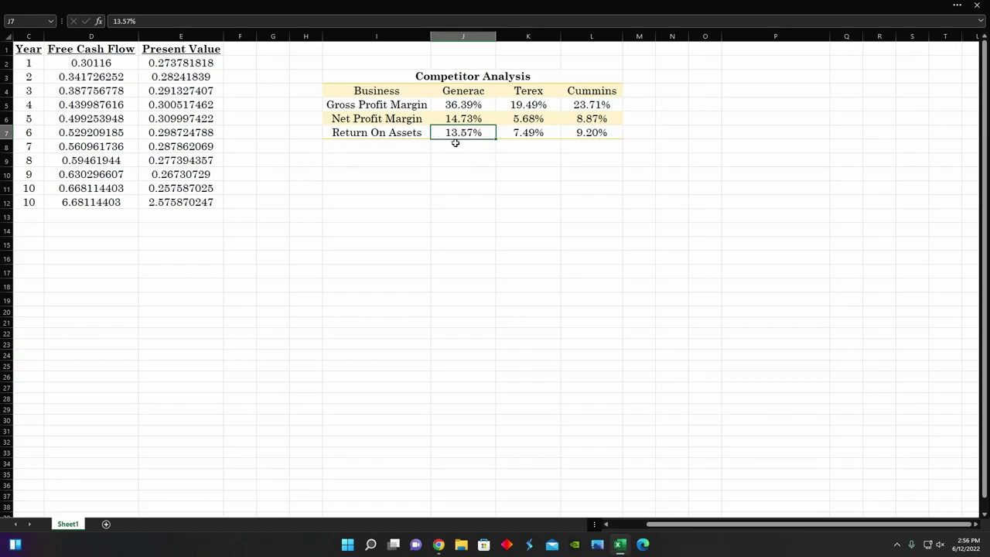
left_click(468, 118)
left_click(478, 104)
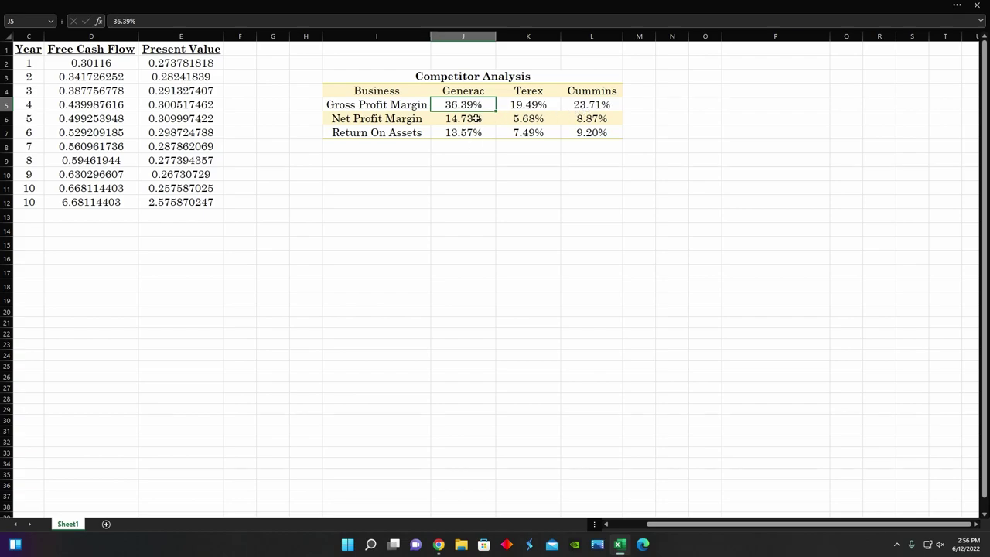
left_click(631, 527)
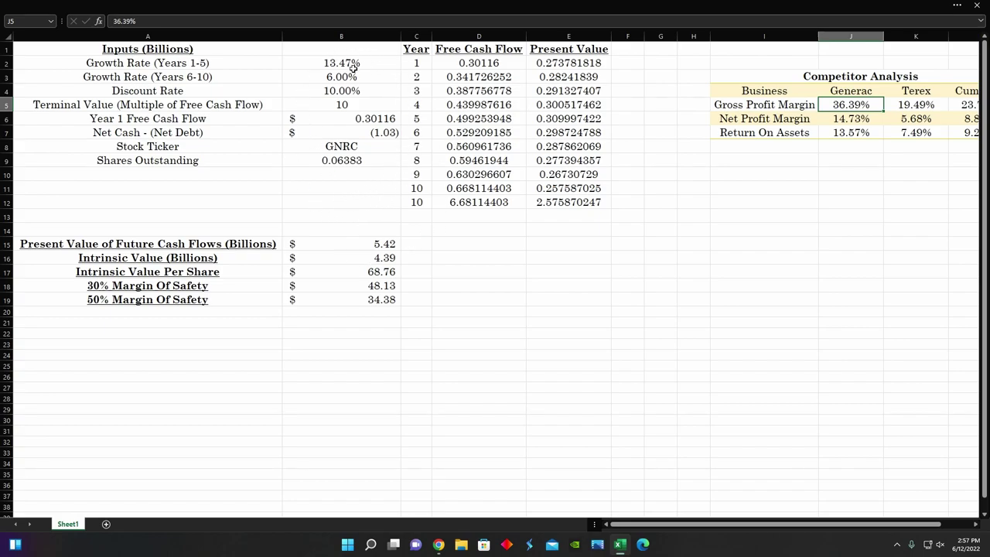
left_click(361, 276)
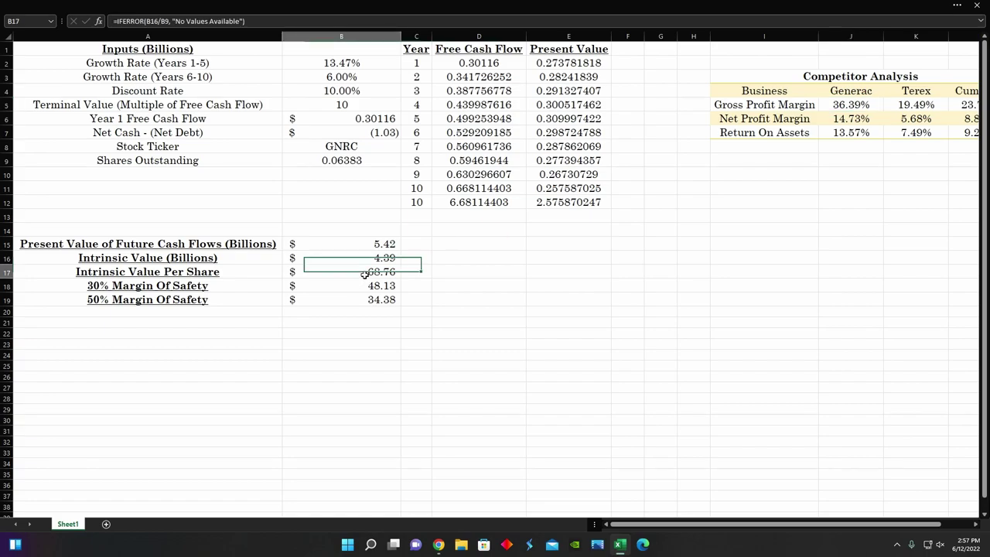
Review the GNRC price chart over 1 year, 1 day and 1 month on Robinhood
left_click(438, 543)
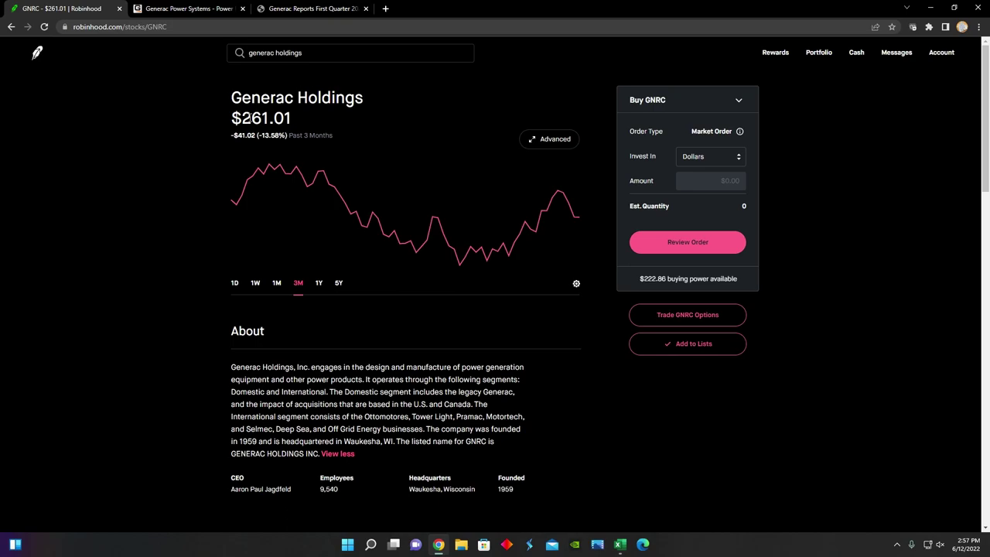
left_click(318, 284)
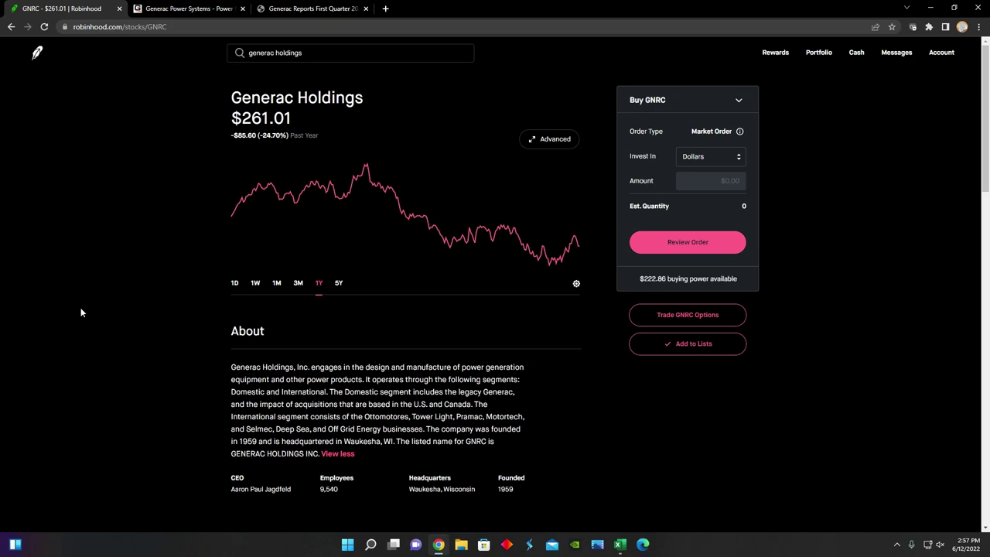
left_click(237, 289)
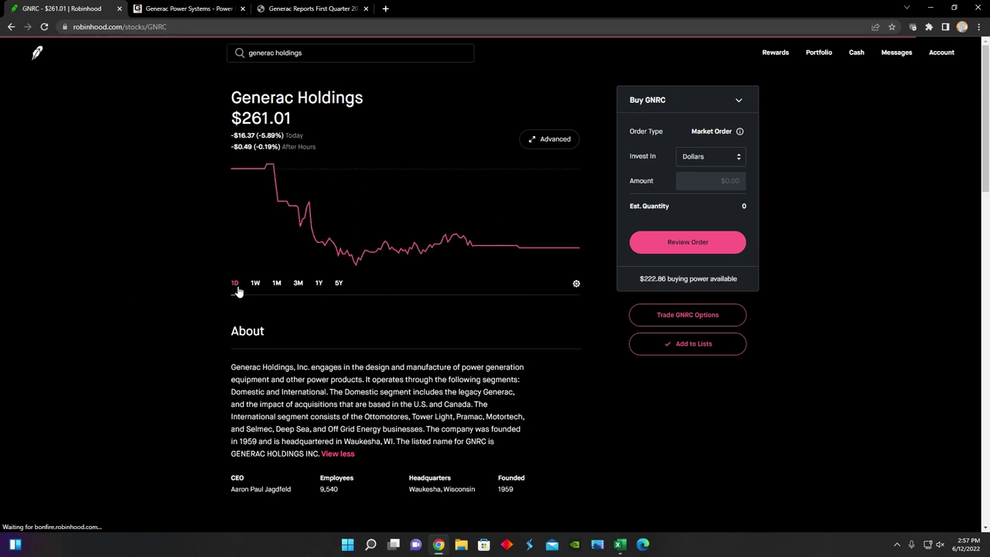
left_click(276, 285)
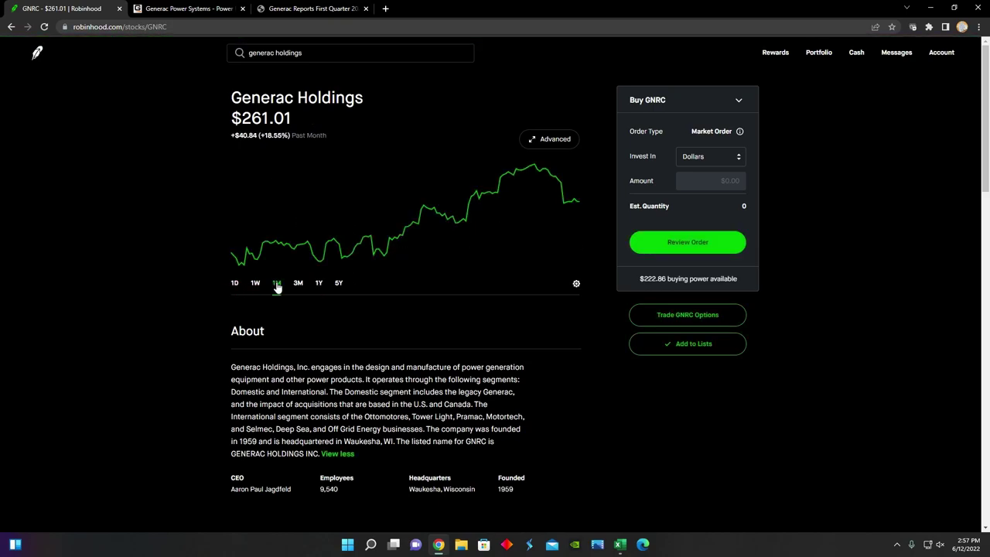
Check the DCF sheet, then chart GNRC over 5 years, up $224.61 (+617.06%)
left_click(440, 545)
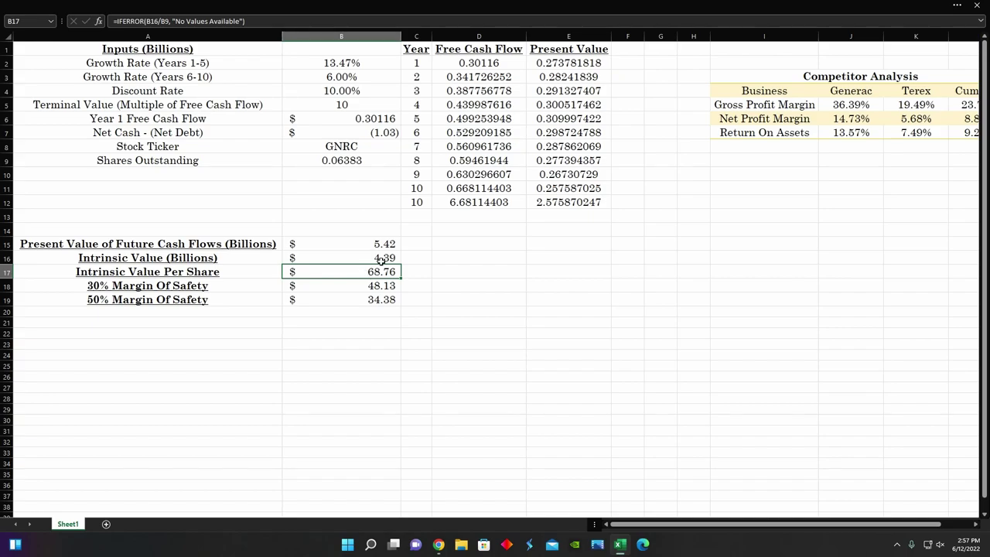
left_click(438, 544)
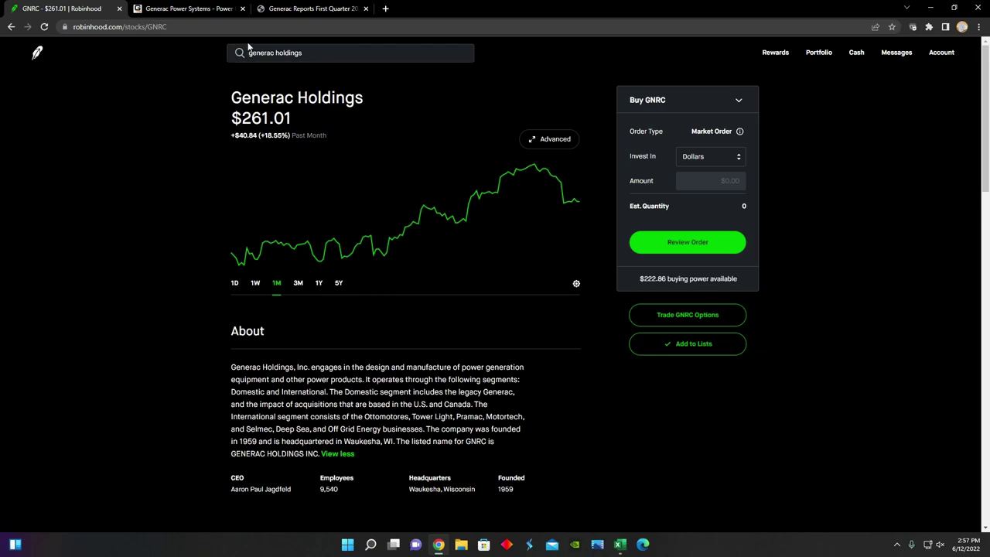
left_click(341, 284)
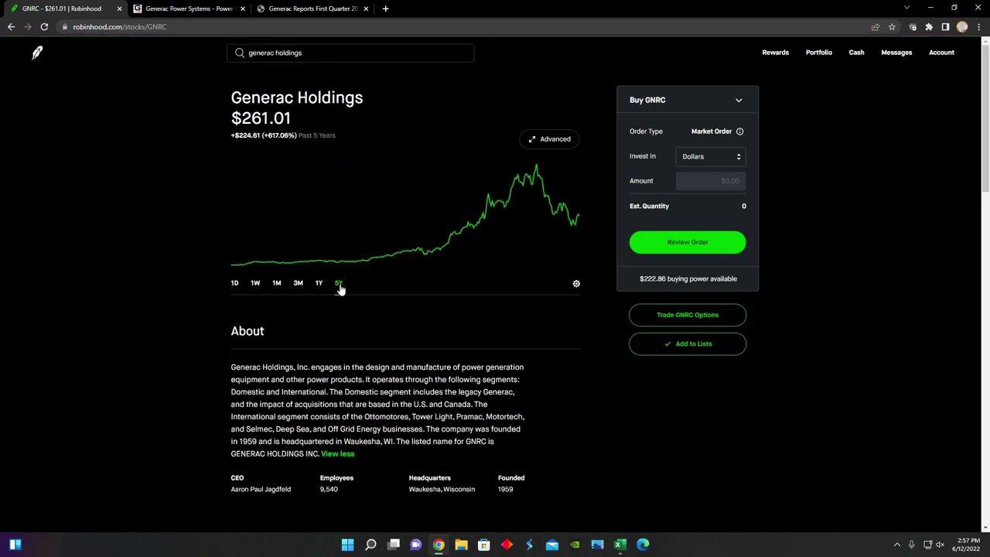